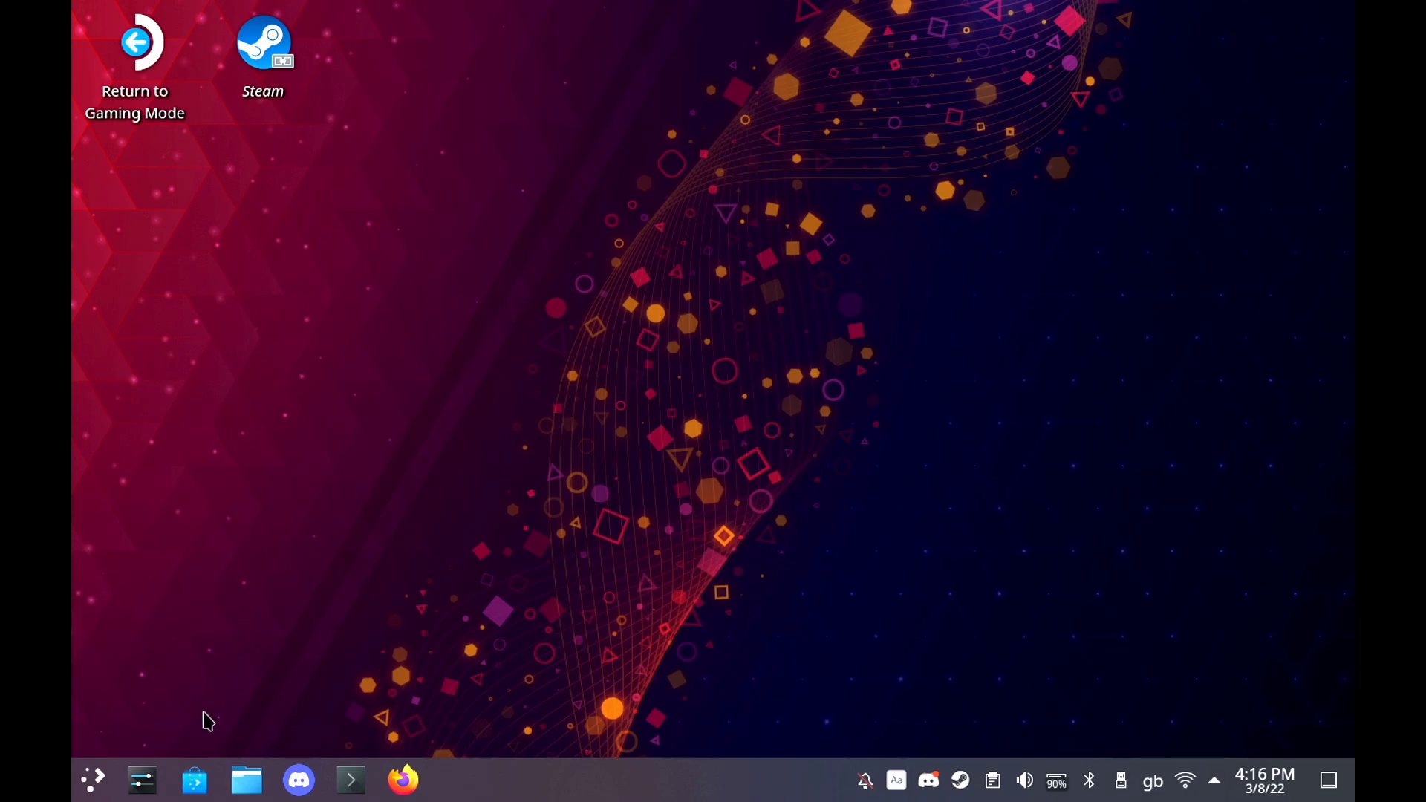
Search Discover for 'bottles' and install Bottles from the stable Flathub source.
click(199, 779)
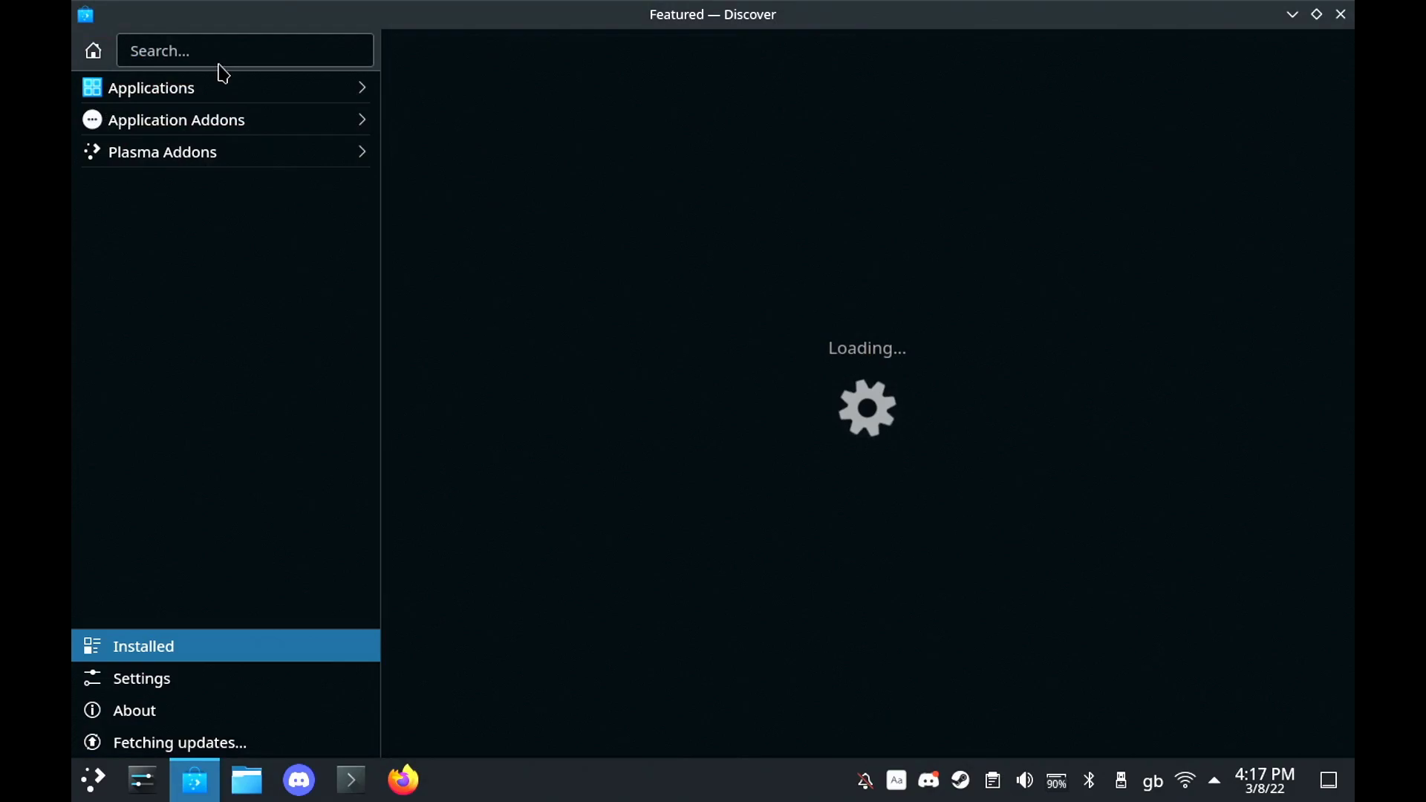
click(204, 51)
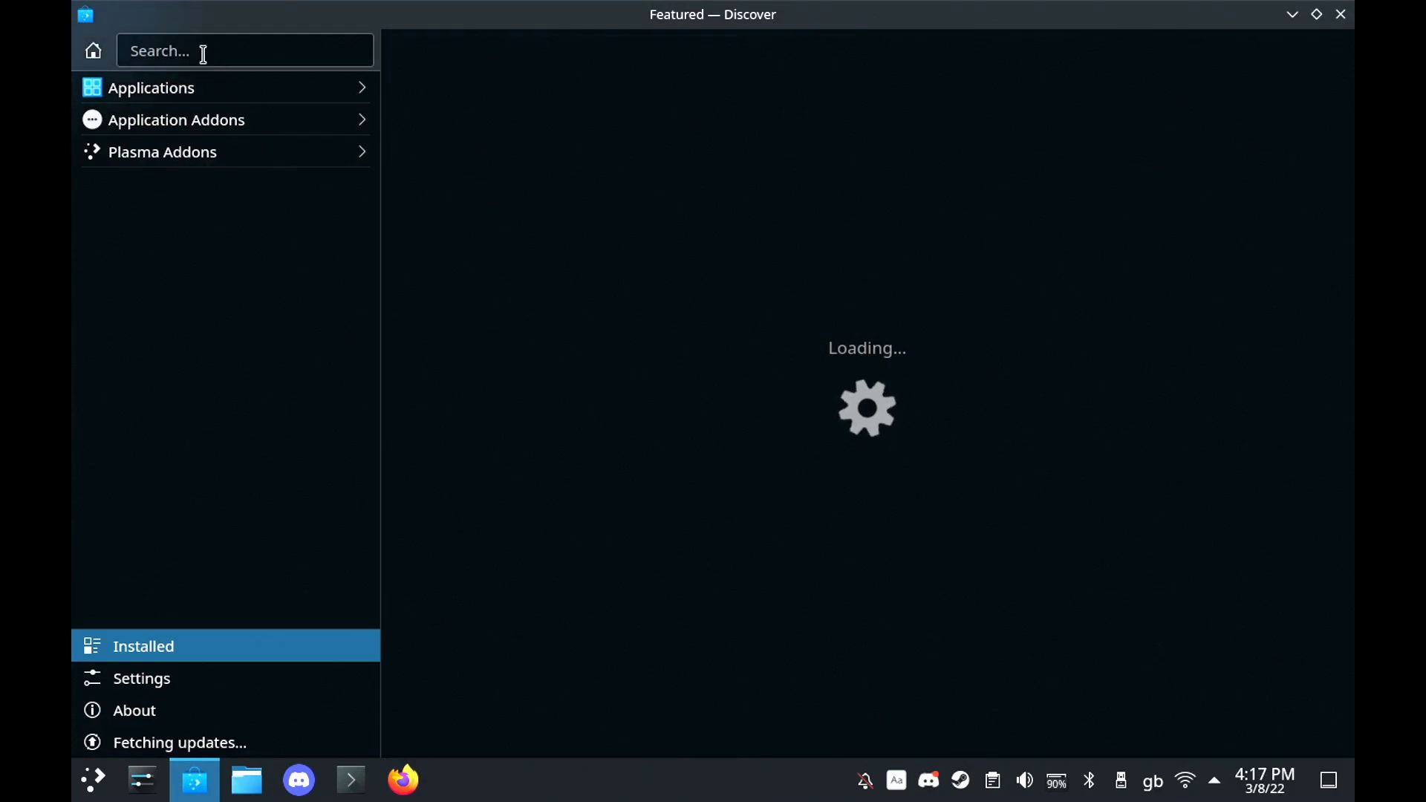
text(bot)
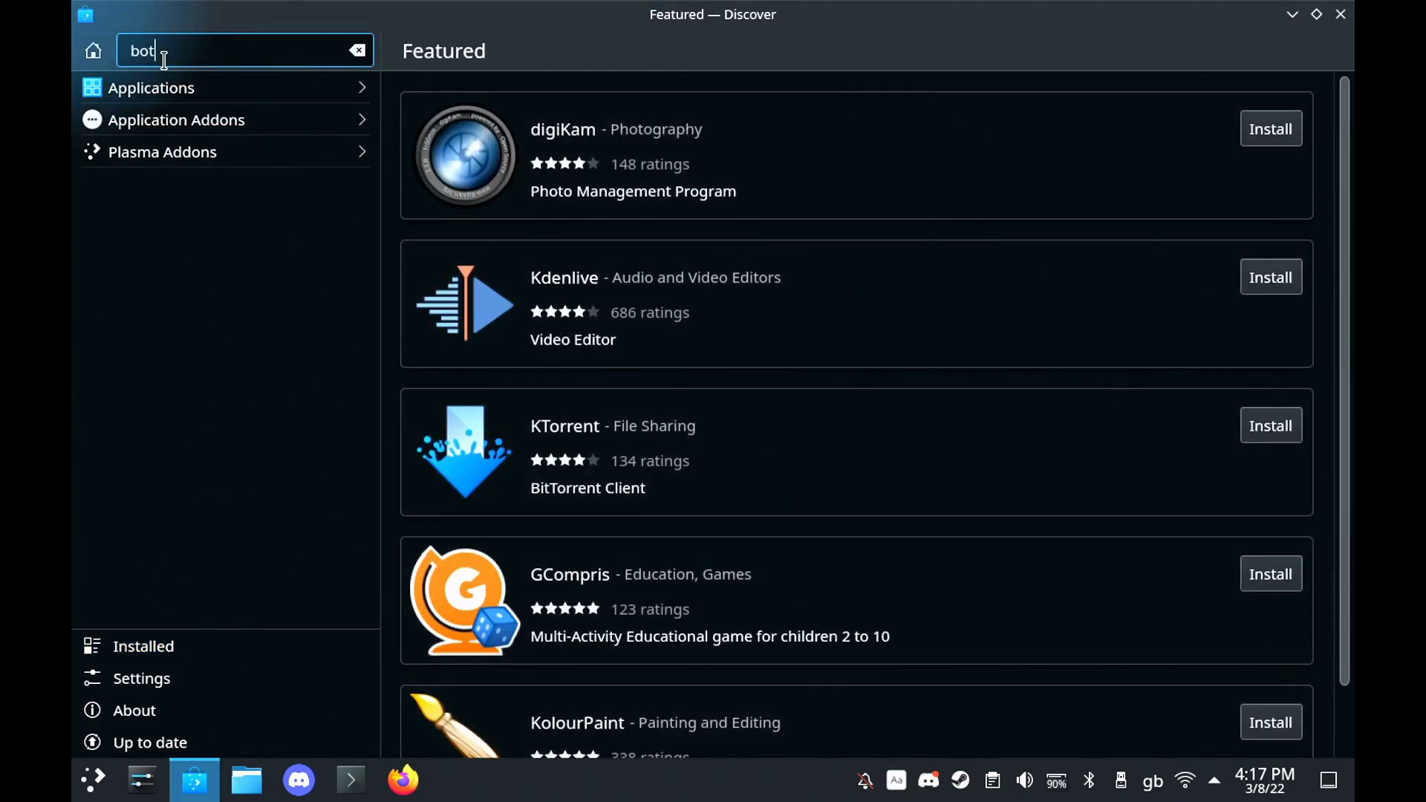
text(tles)
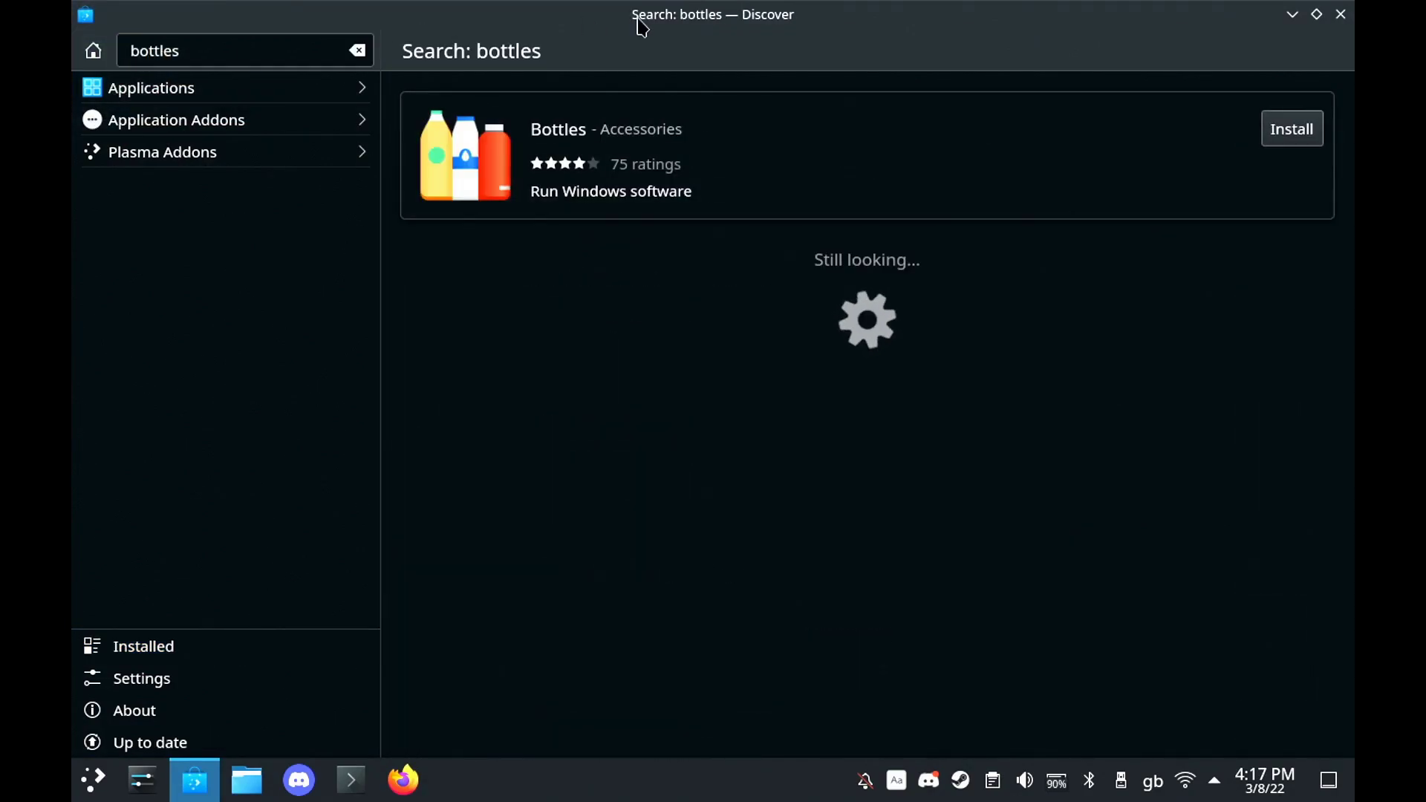
click(916, 134)
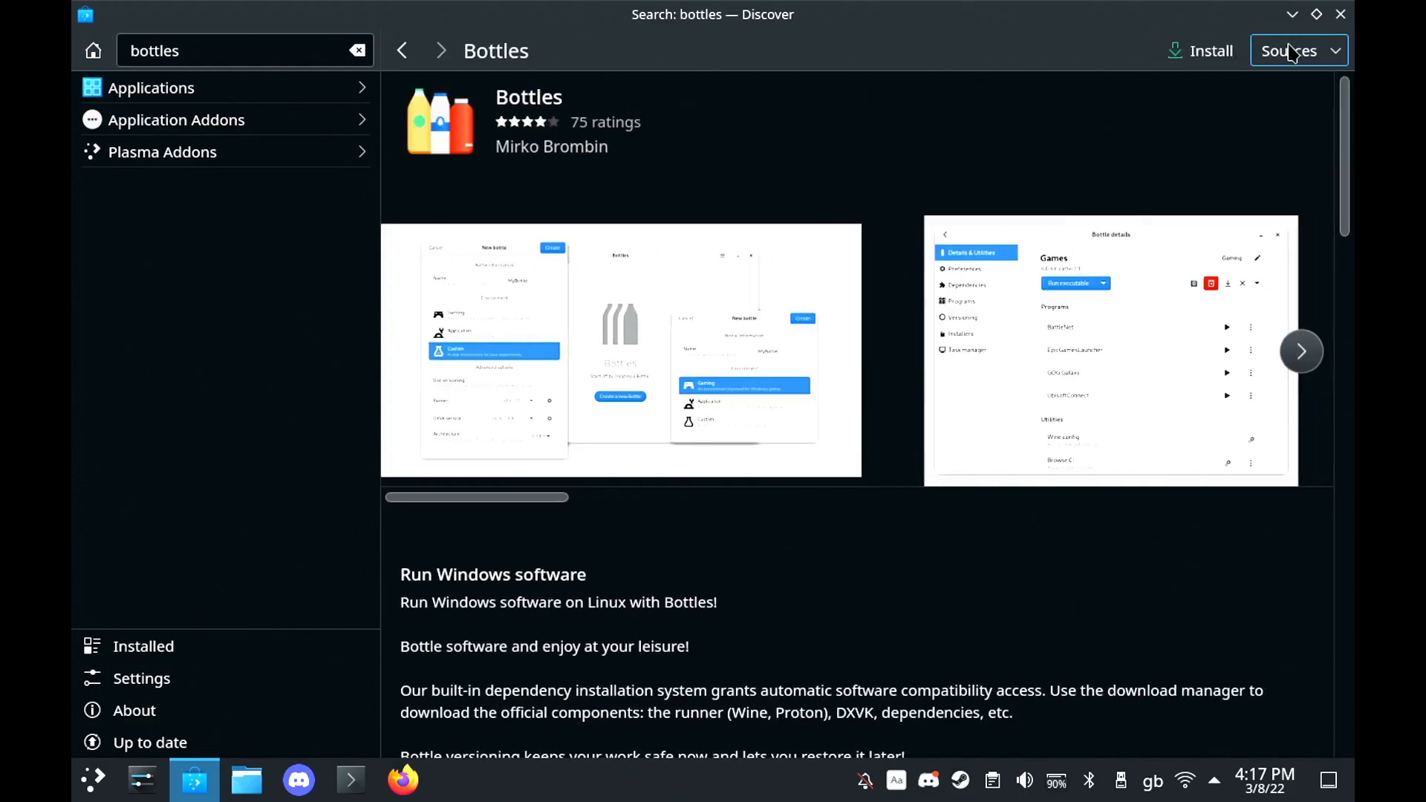
click(1285, 53)
click(1263, 86)
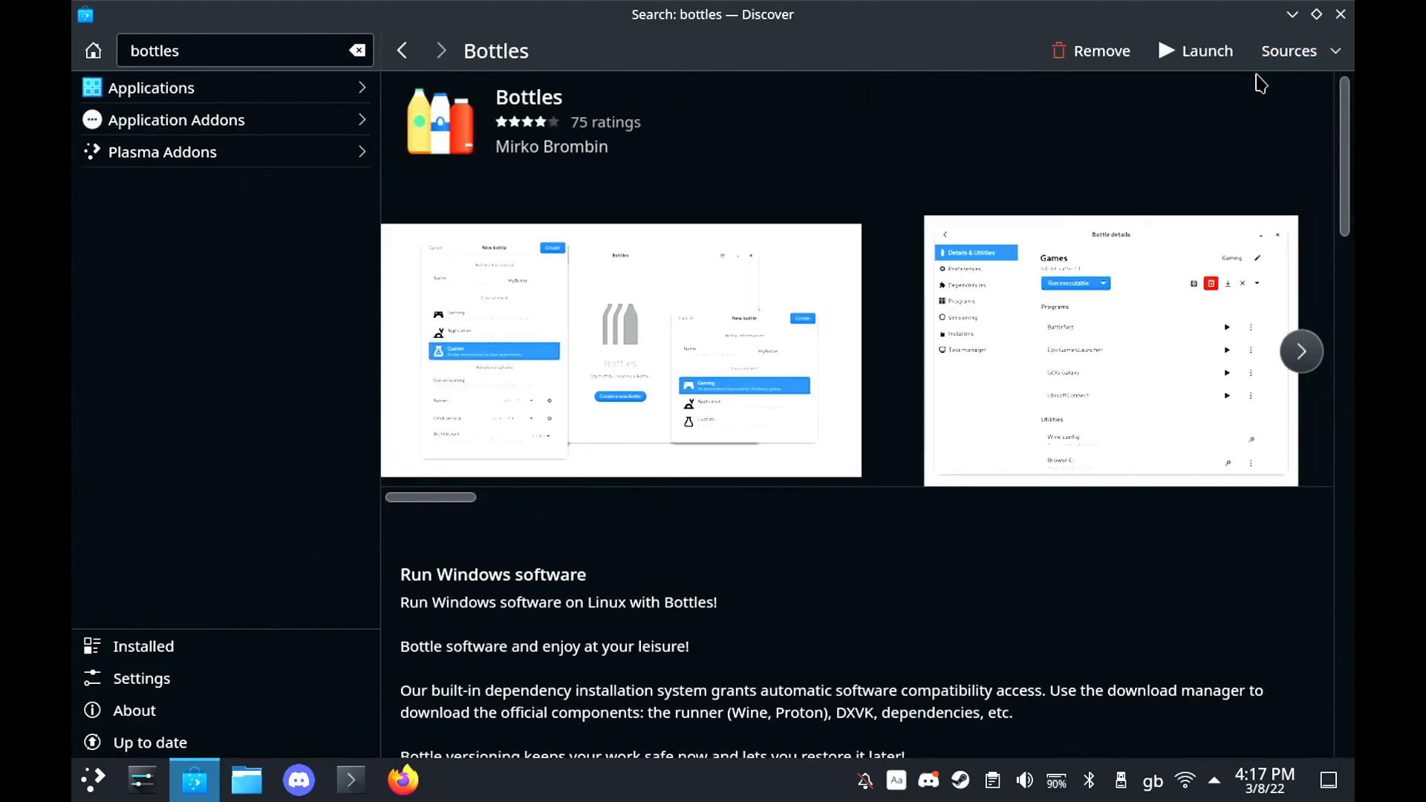
Launch Bottles and create a Gaming-environment bottle named 'steamed deckin'.
click(1204, 52)
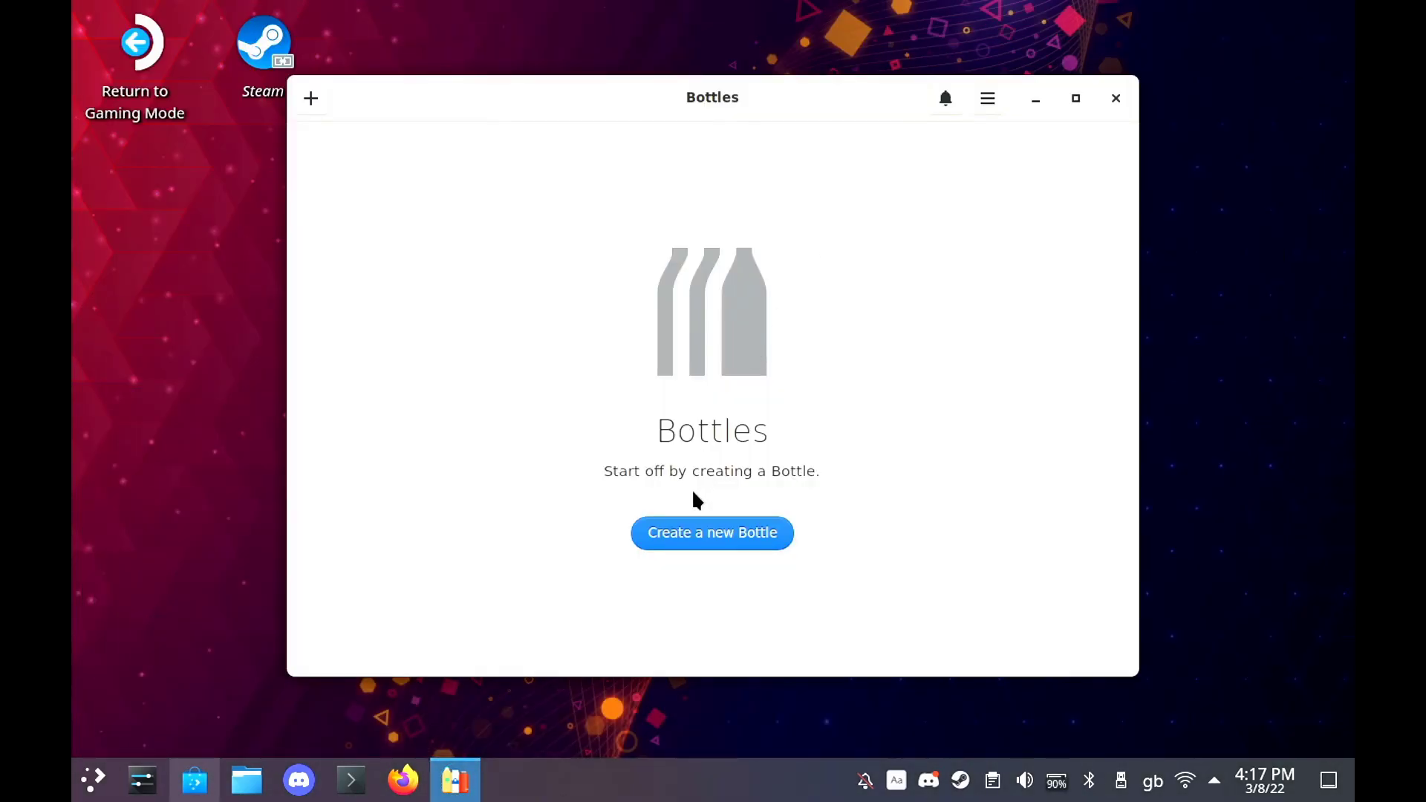
click(691, 537)
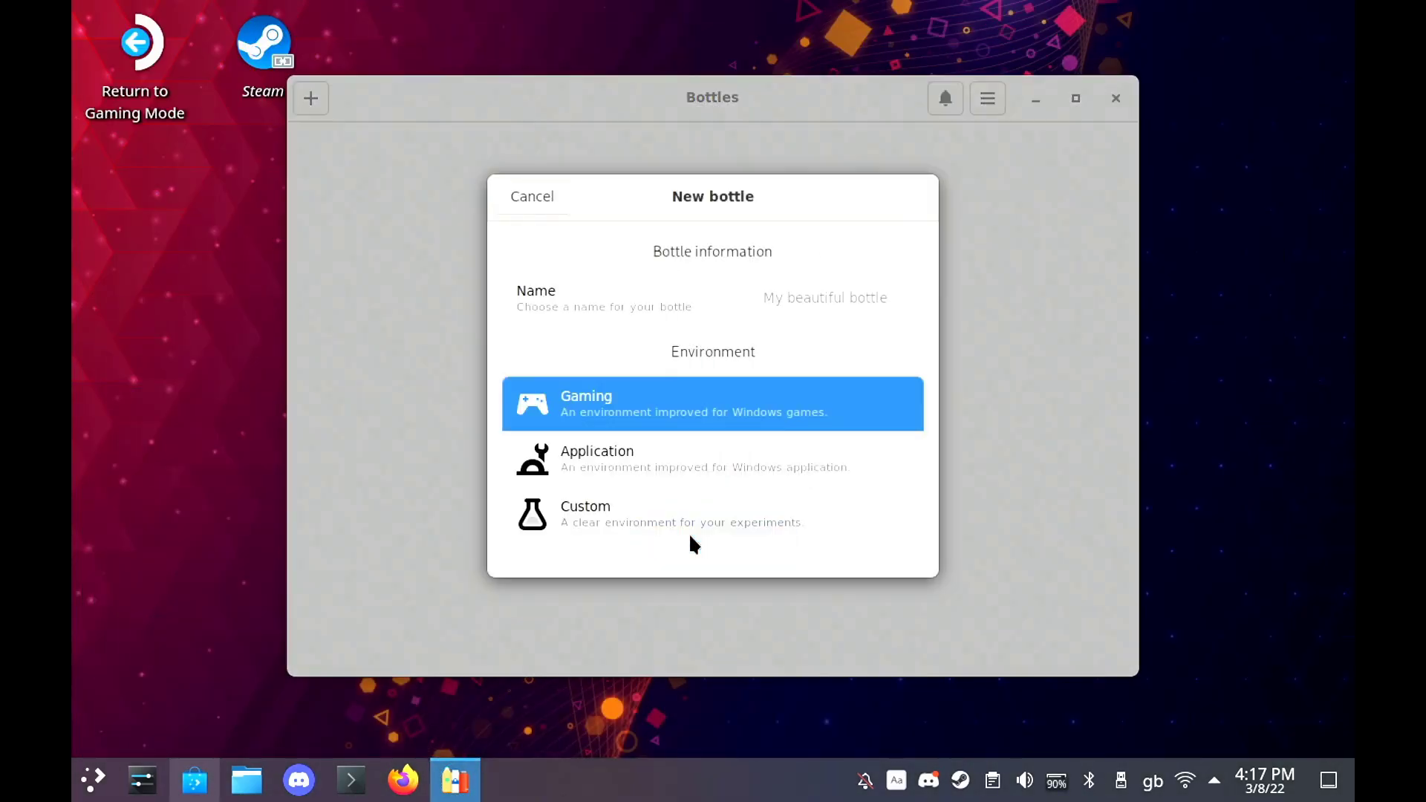
click(811, 283)
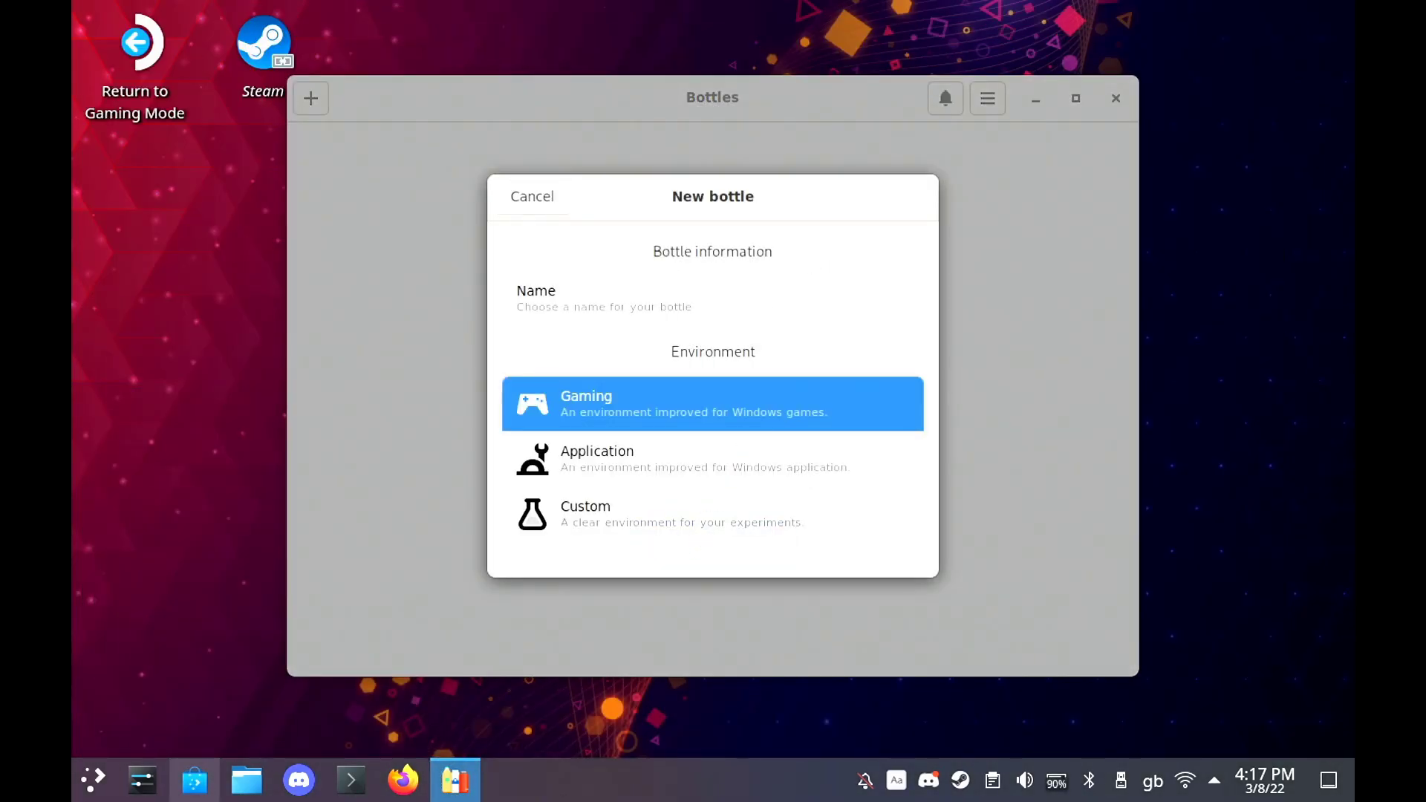
text(steamed deckin)
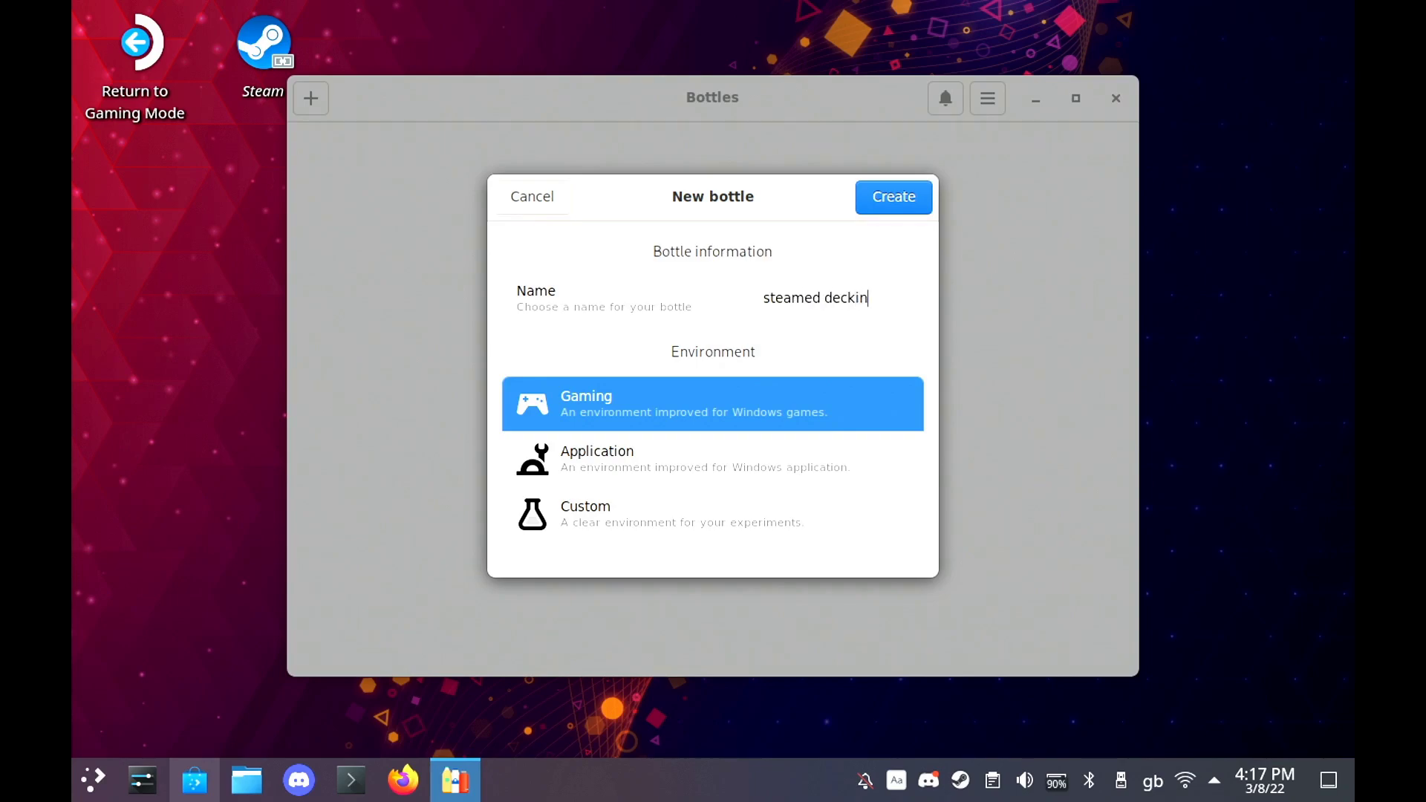
key(Return)
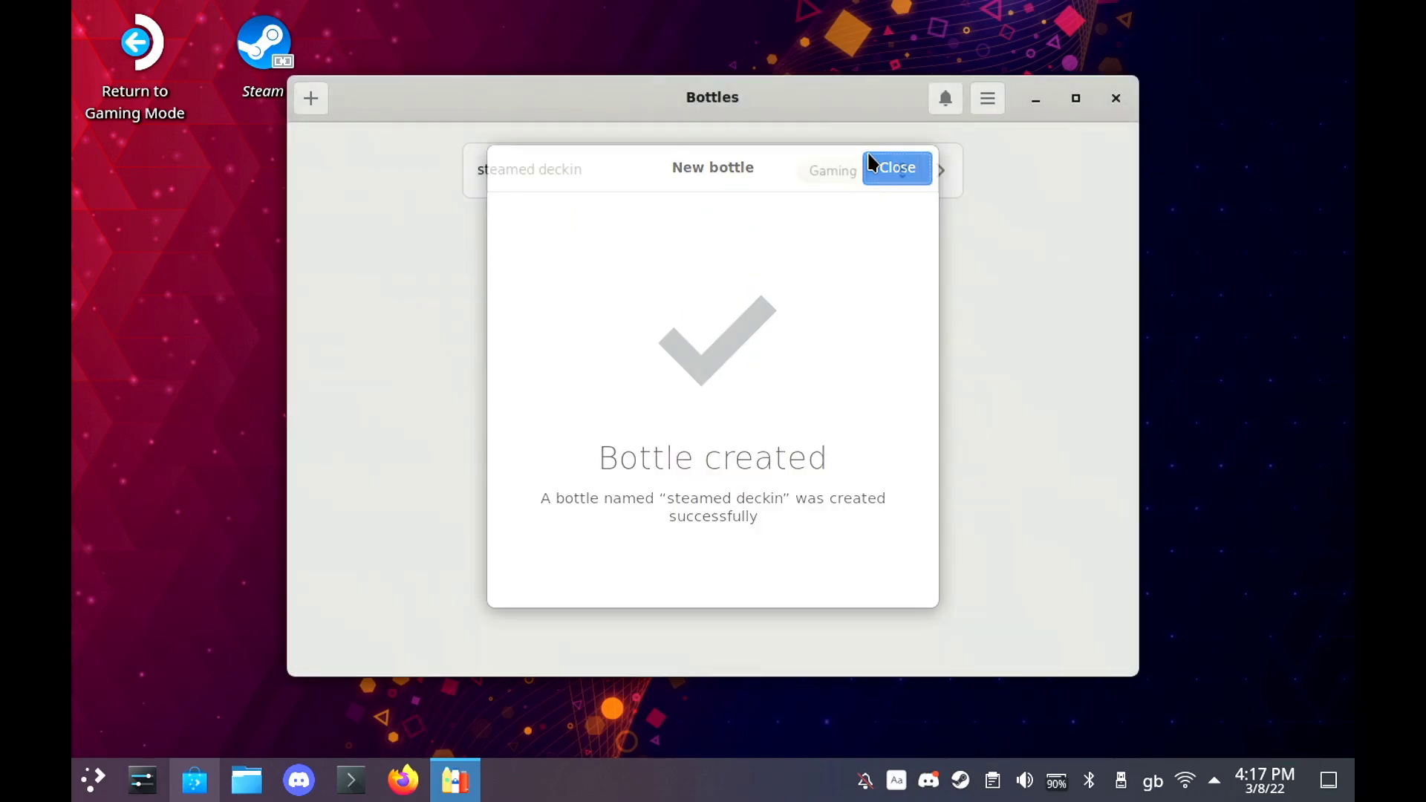
click(872, 161)
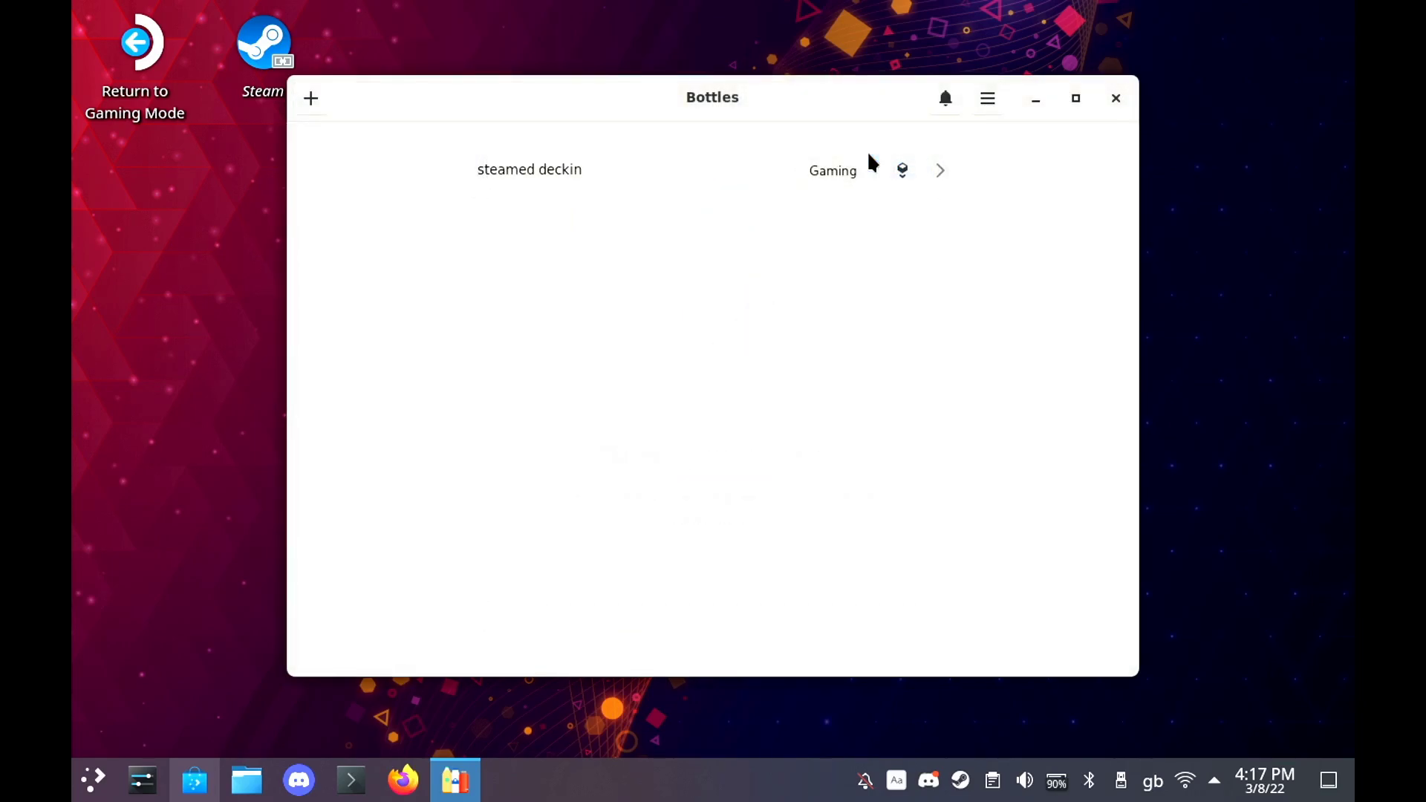
Open the steamed deckin bottle and run the EA Launcher installer from its Installers list.
click(712, 162)
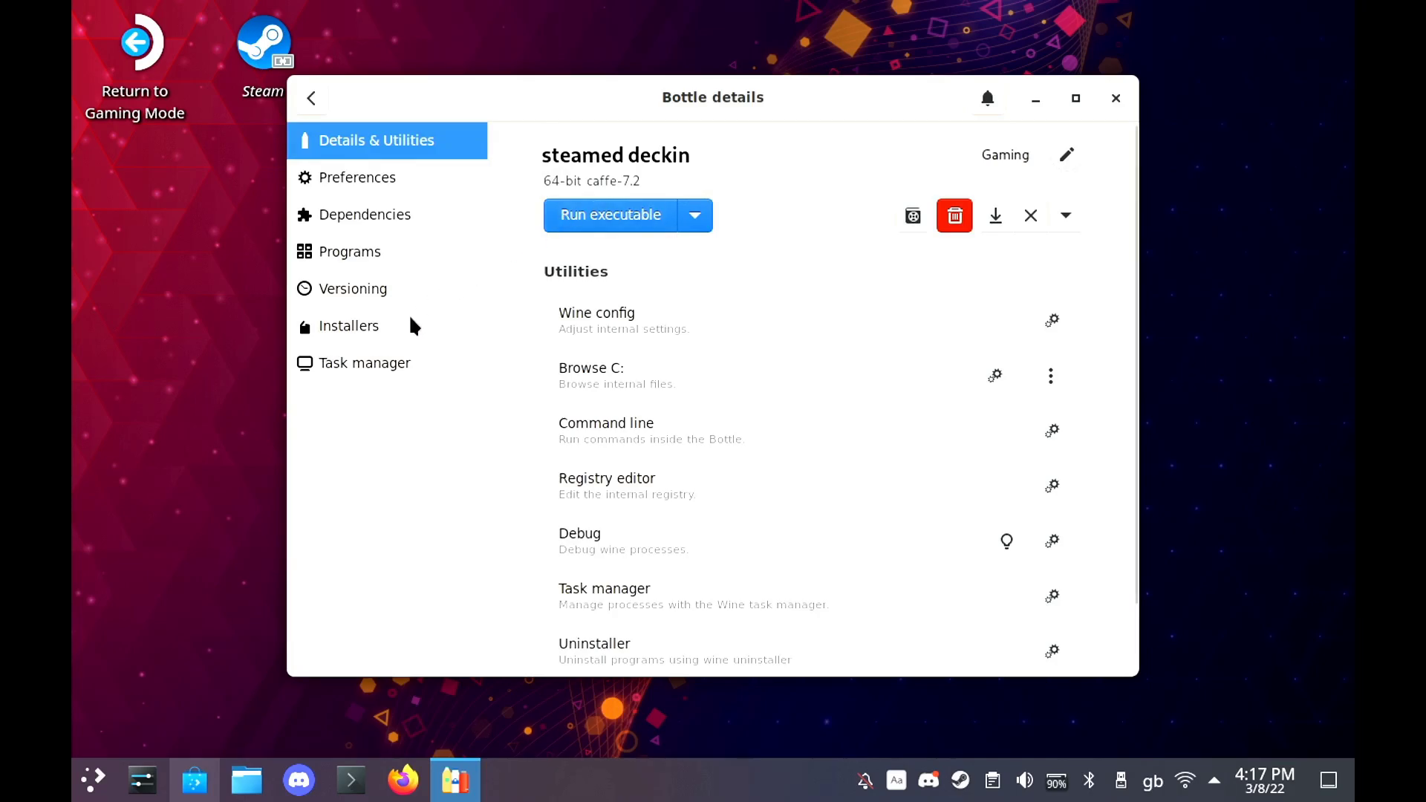
click(408, 333)
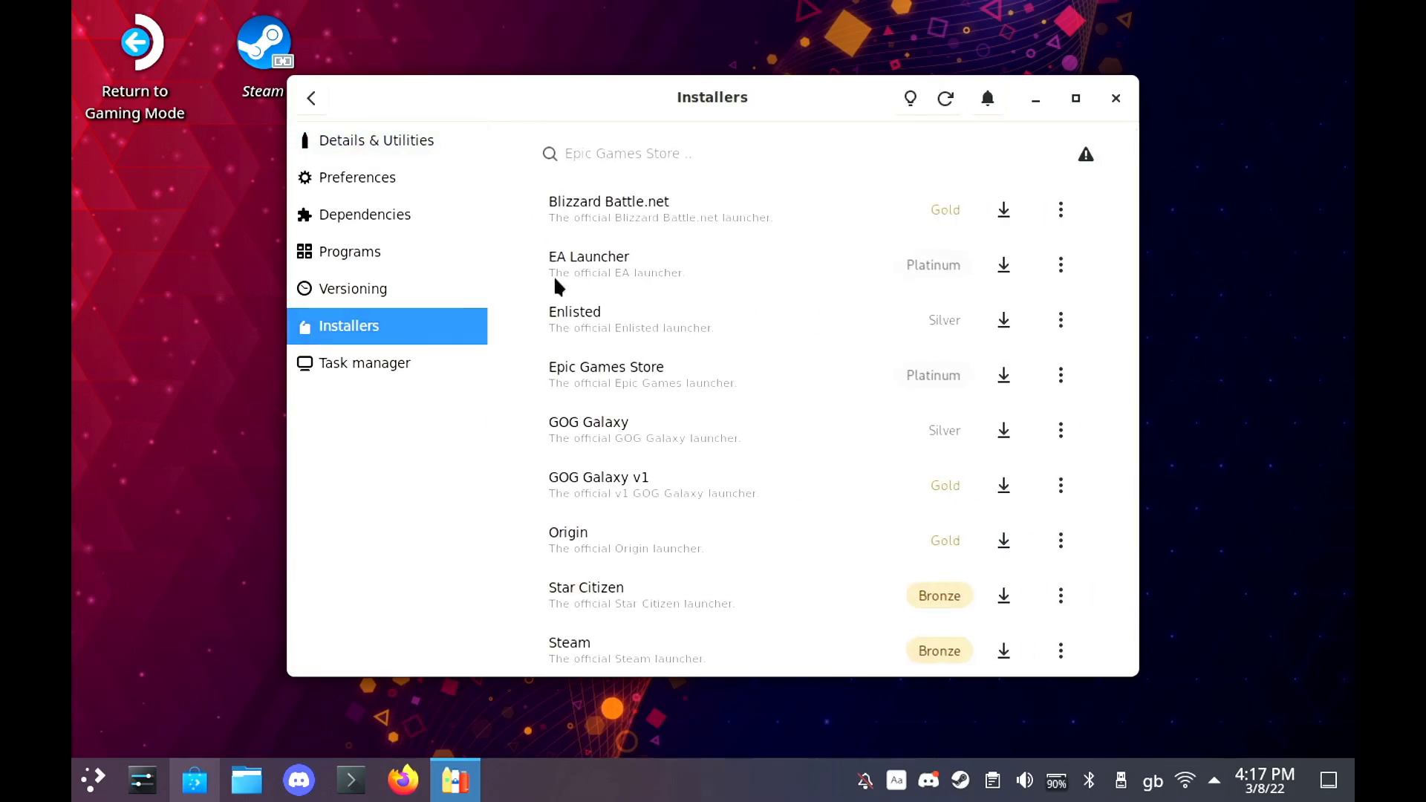
click(1005, 266)
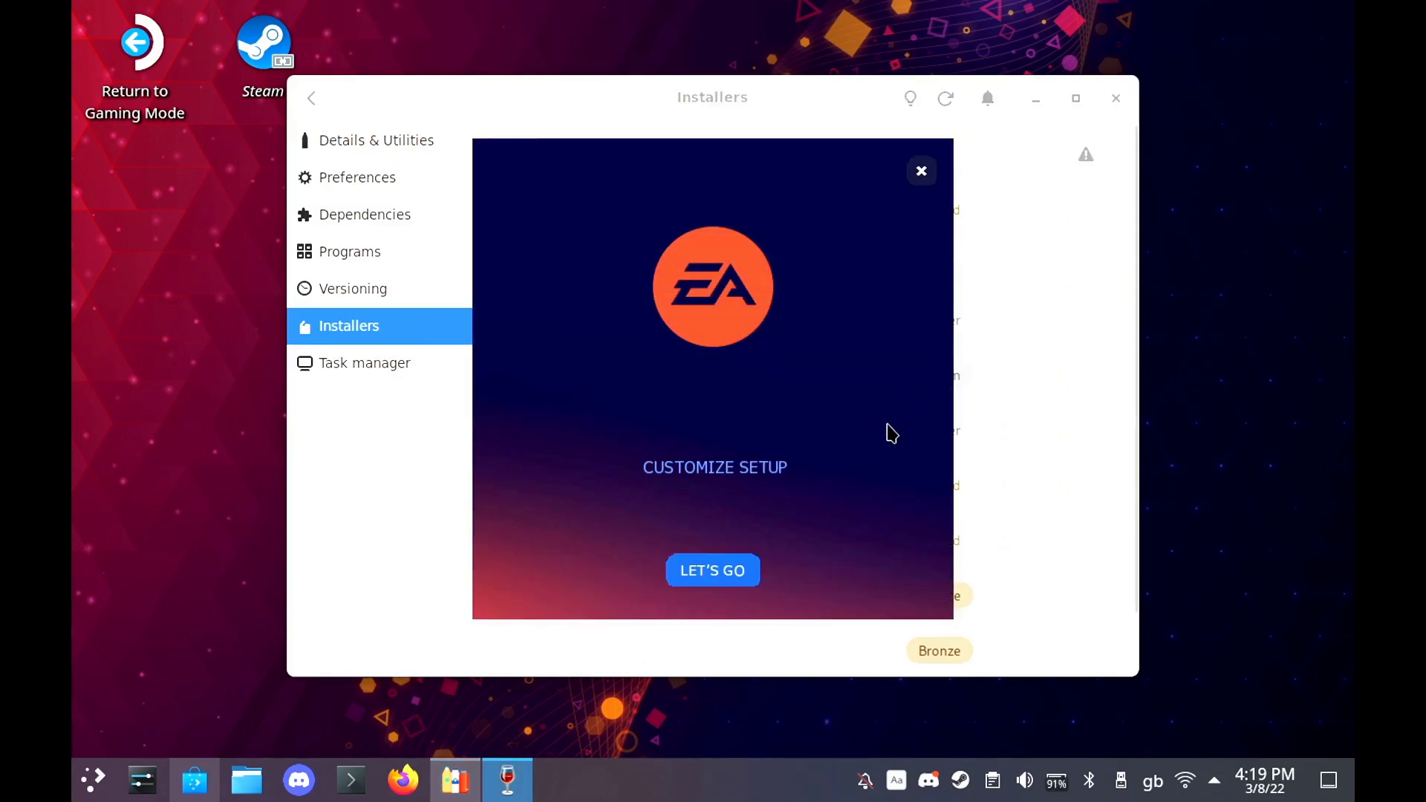
Sign in to the EA app and open Battlefield V's download options from My Collection.
click(705, 571)
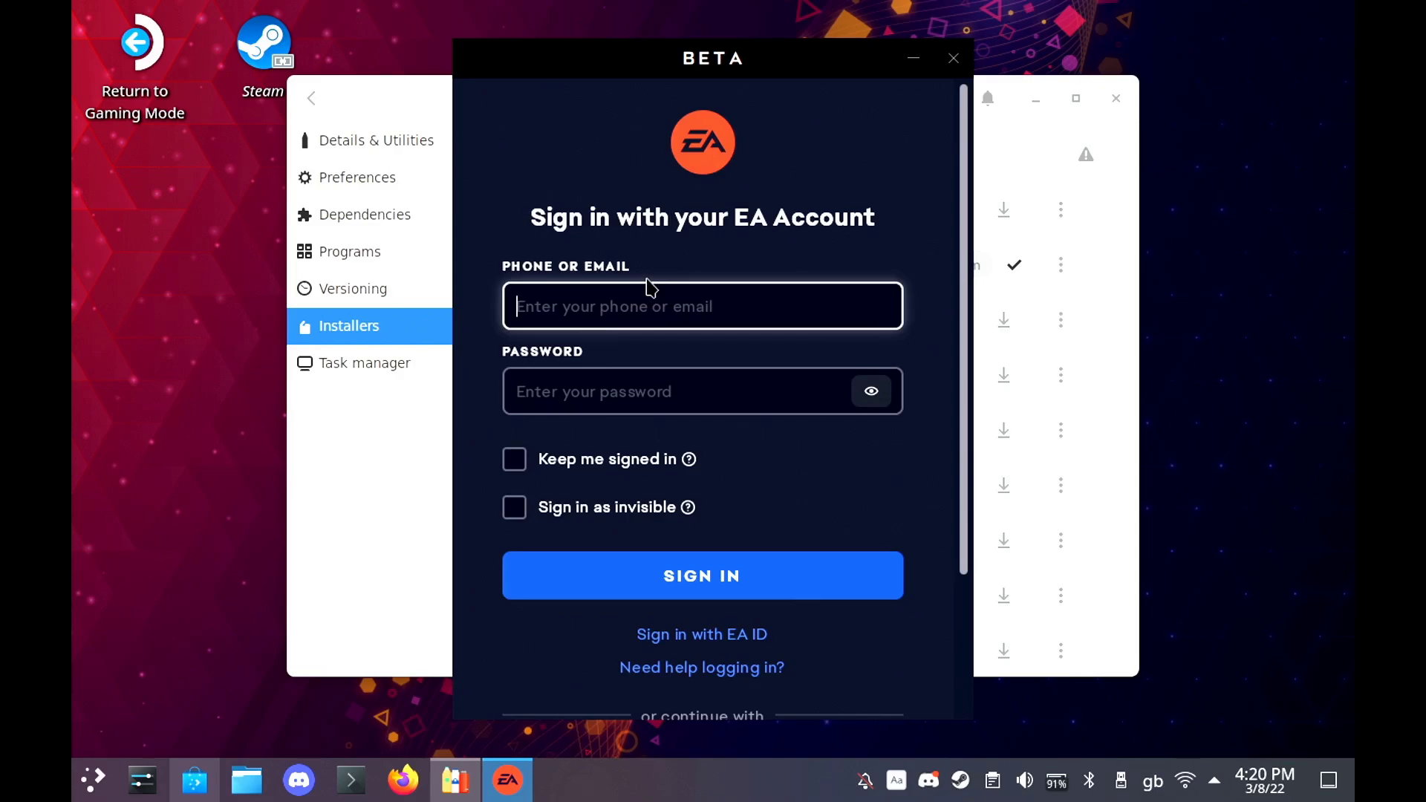
text(liamo)
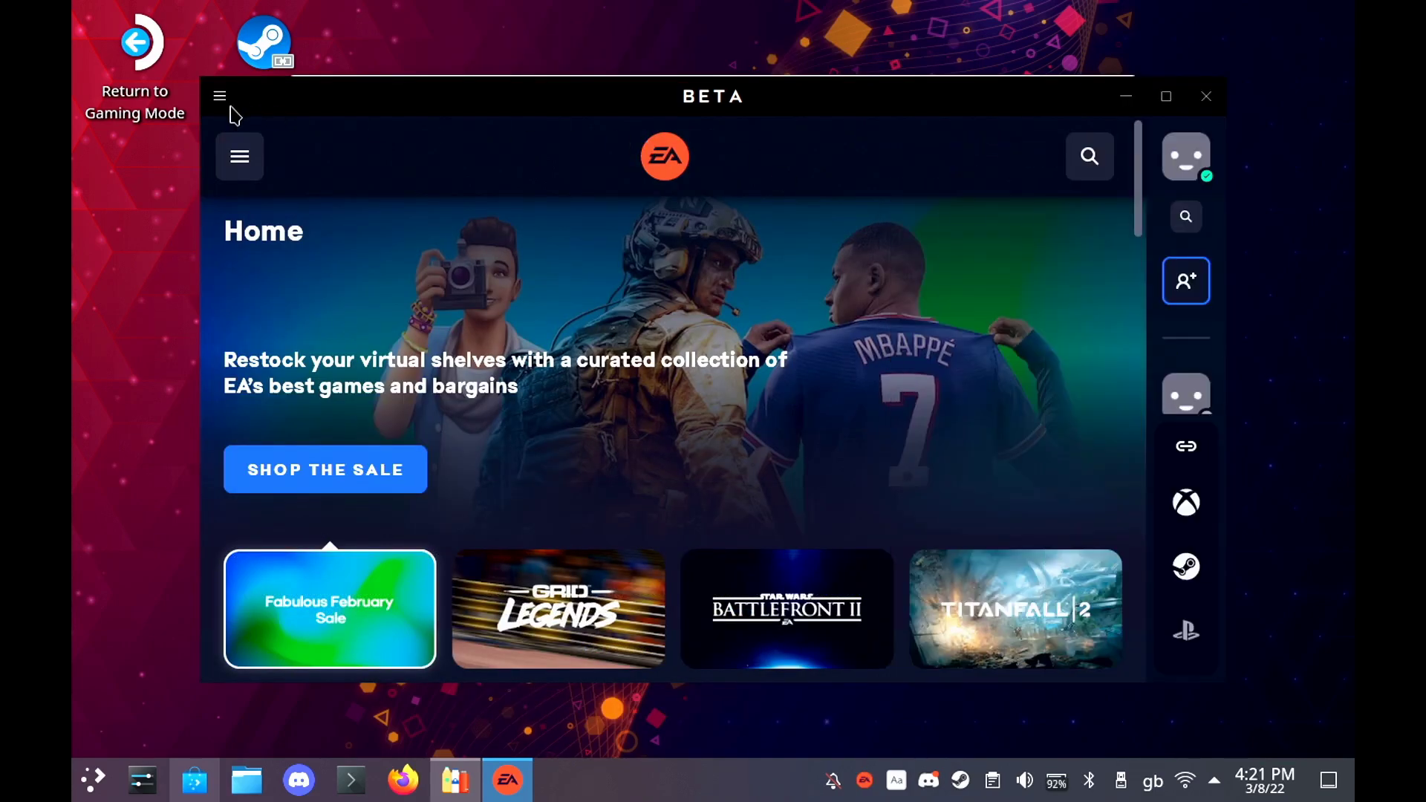
click(240, 156)
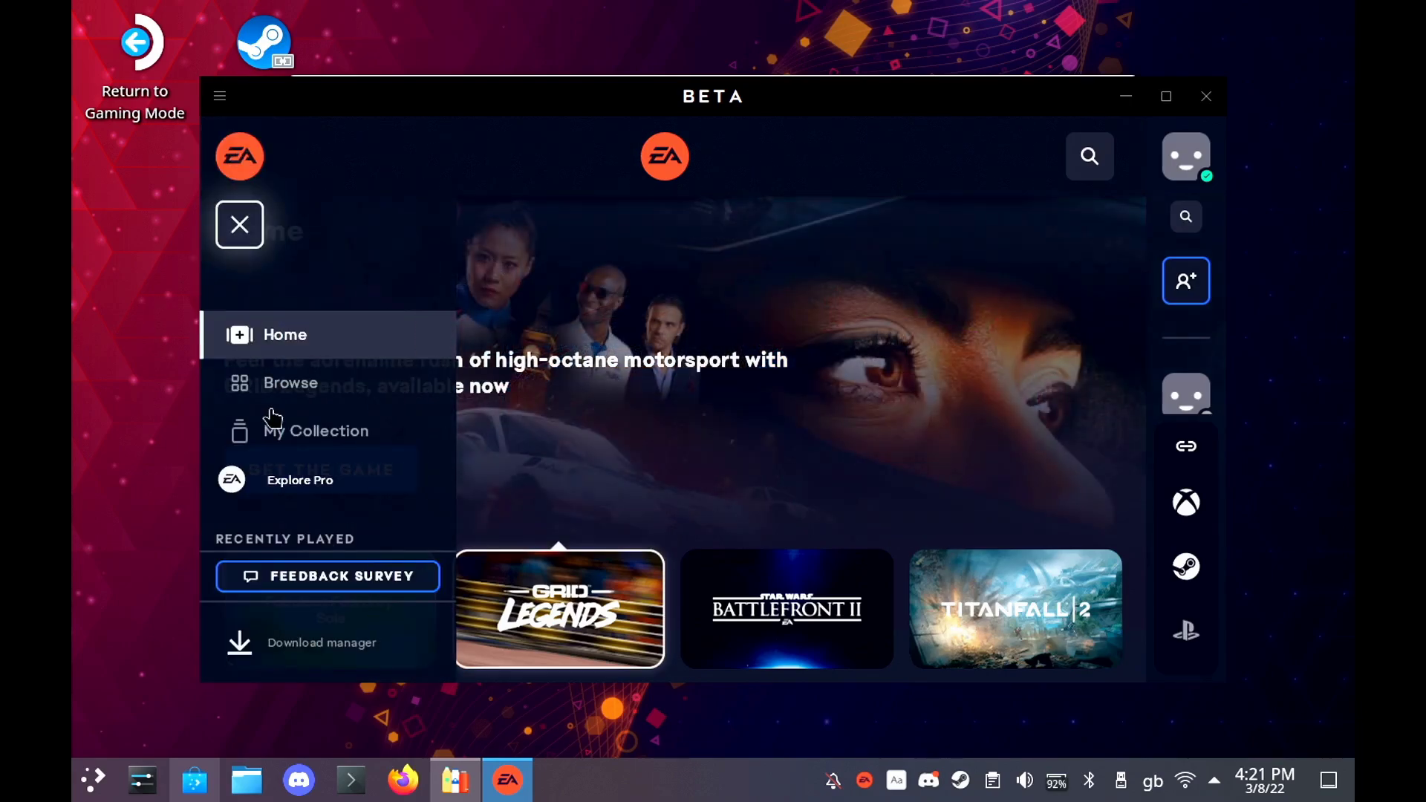
click(280, 439)
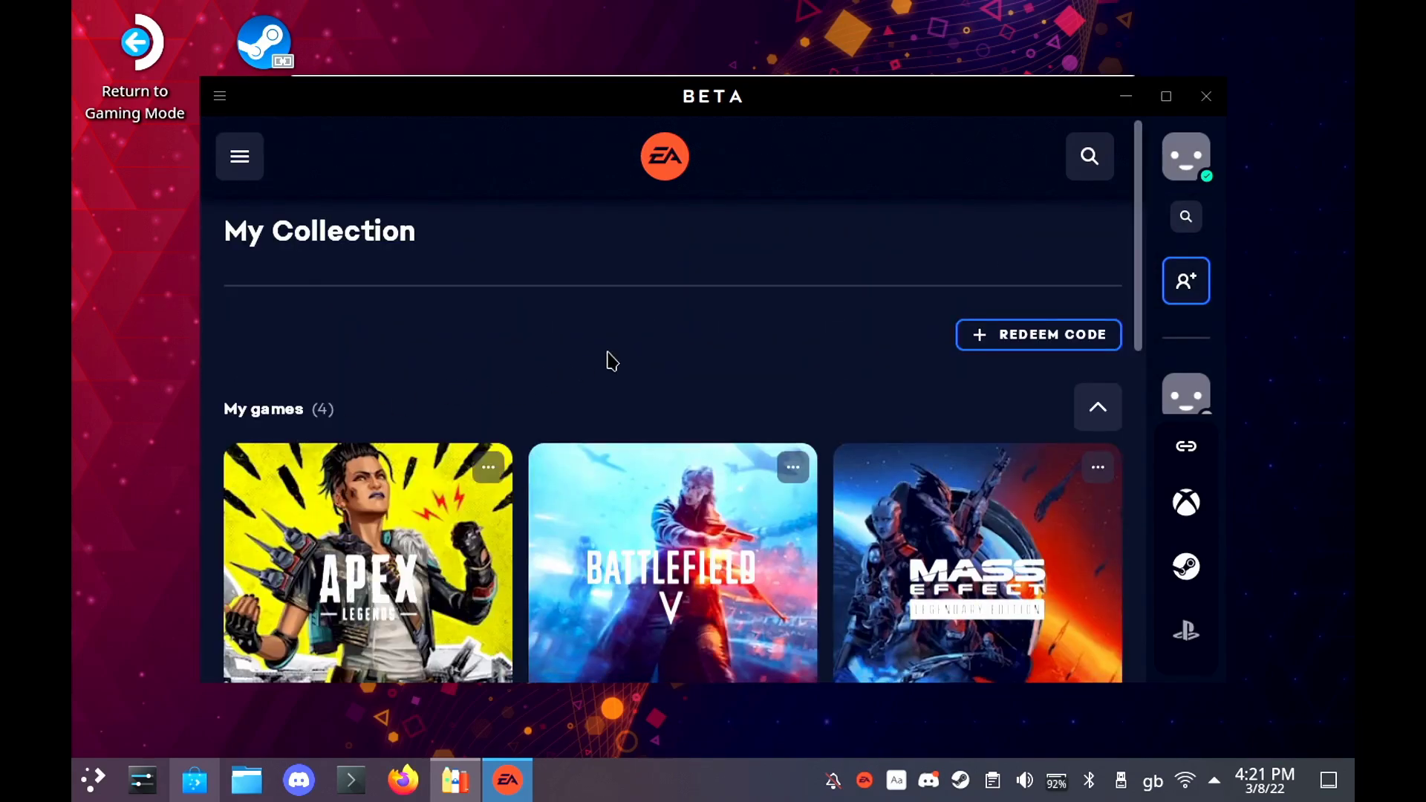
drag(1140, 213, 1144, 252)
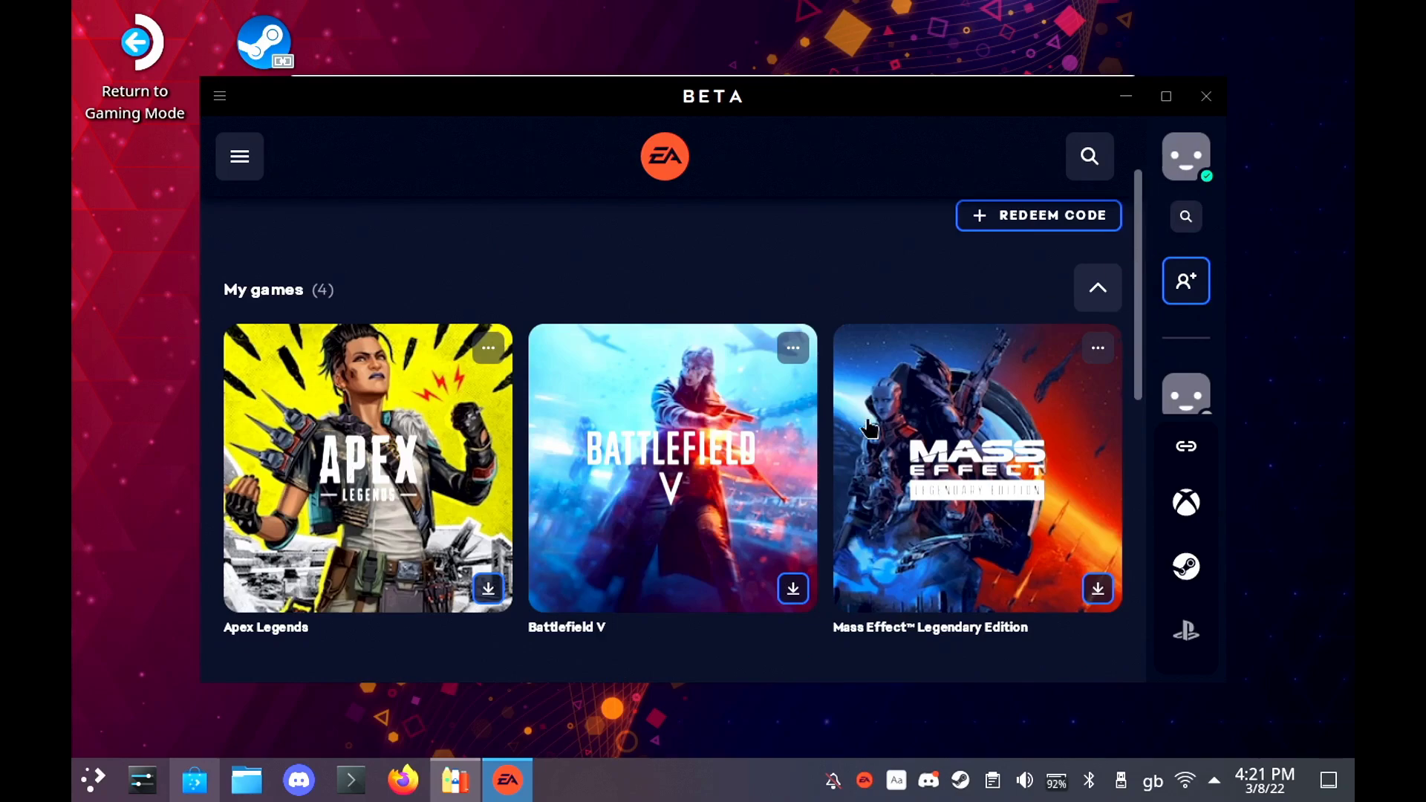
click(792, 580)
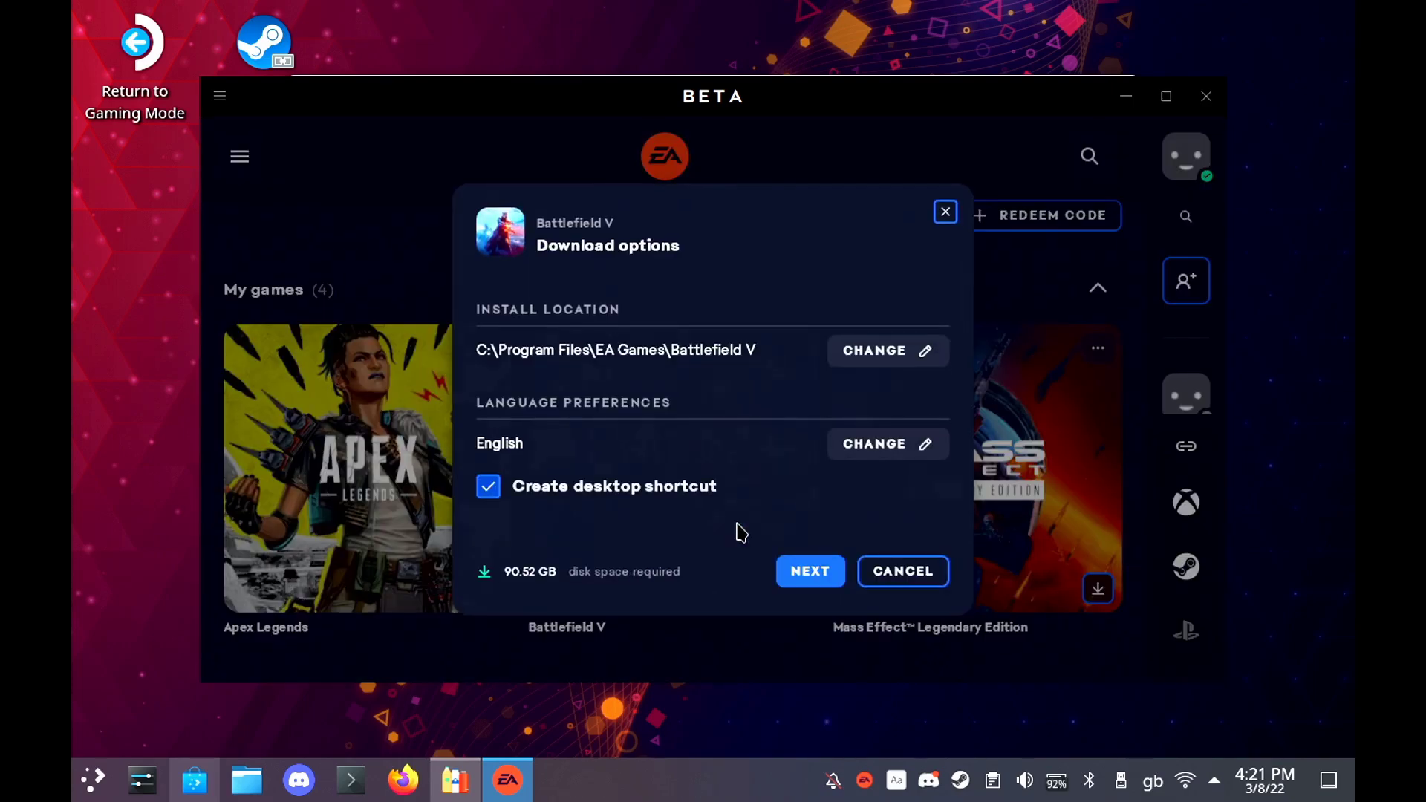
Change Battlefield V's install location by browsing My Computer to the (E:) drive.
click(859, 352)
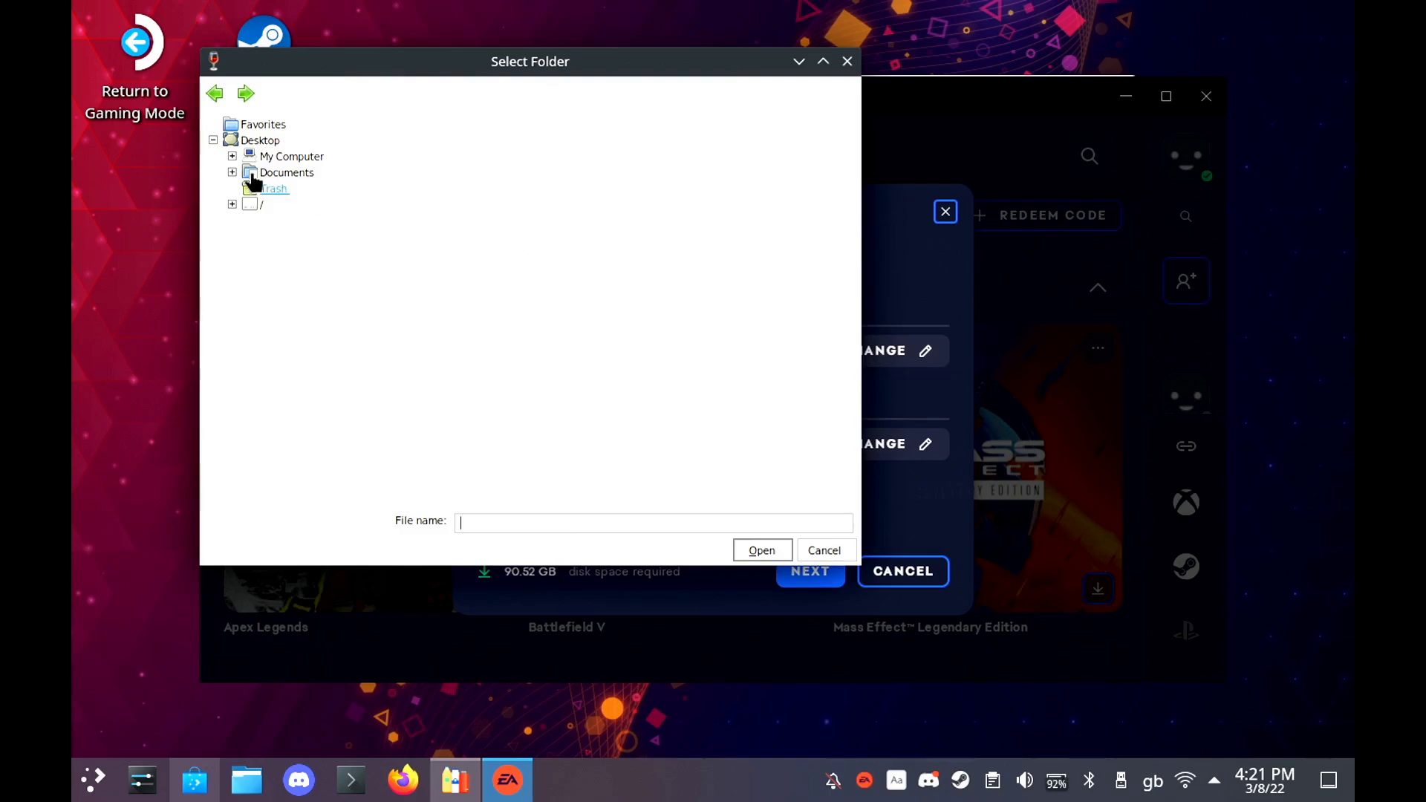
click(233, 156)
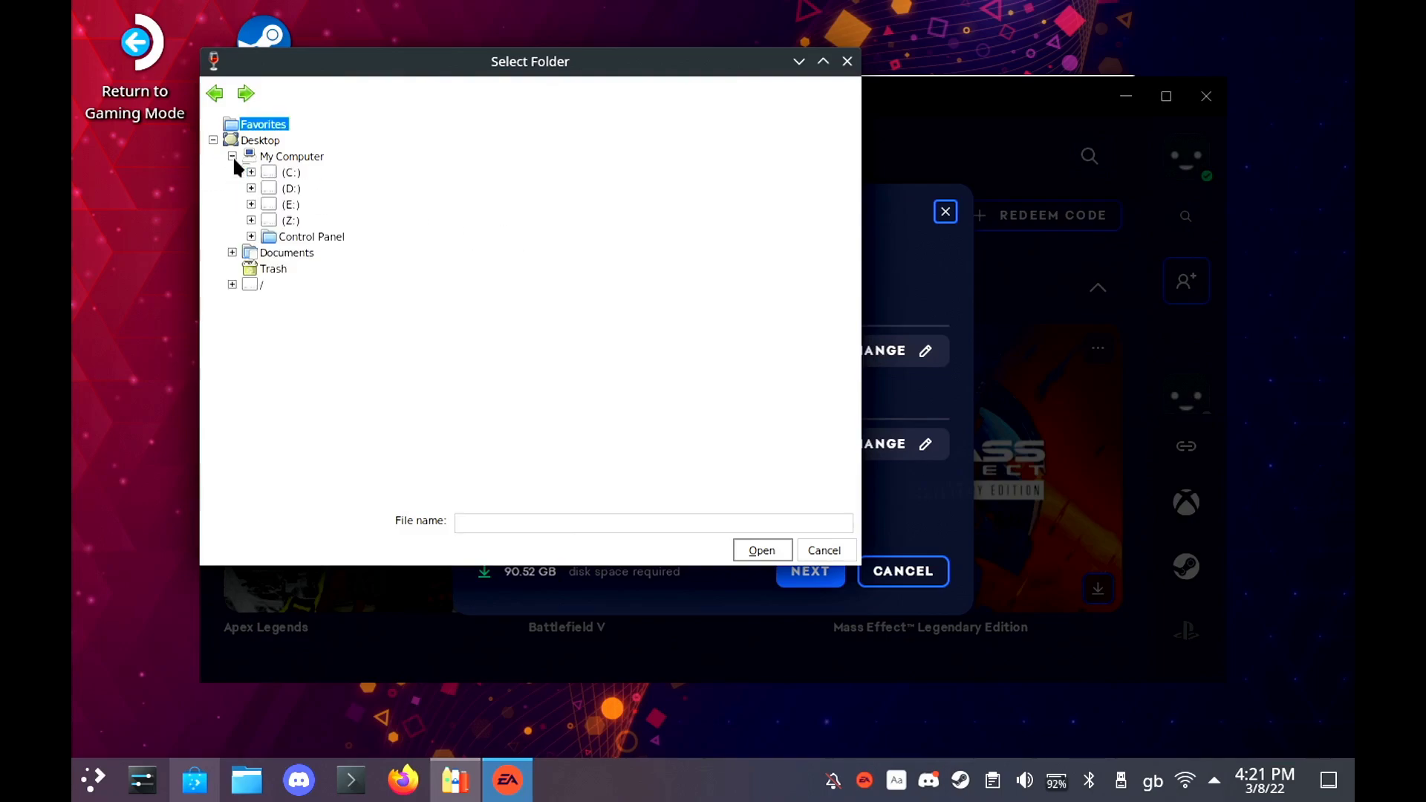
click(289, 205)
click(289, 205)
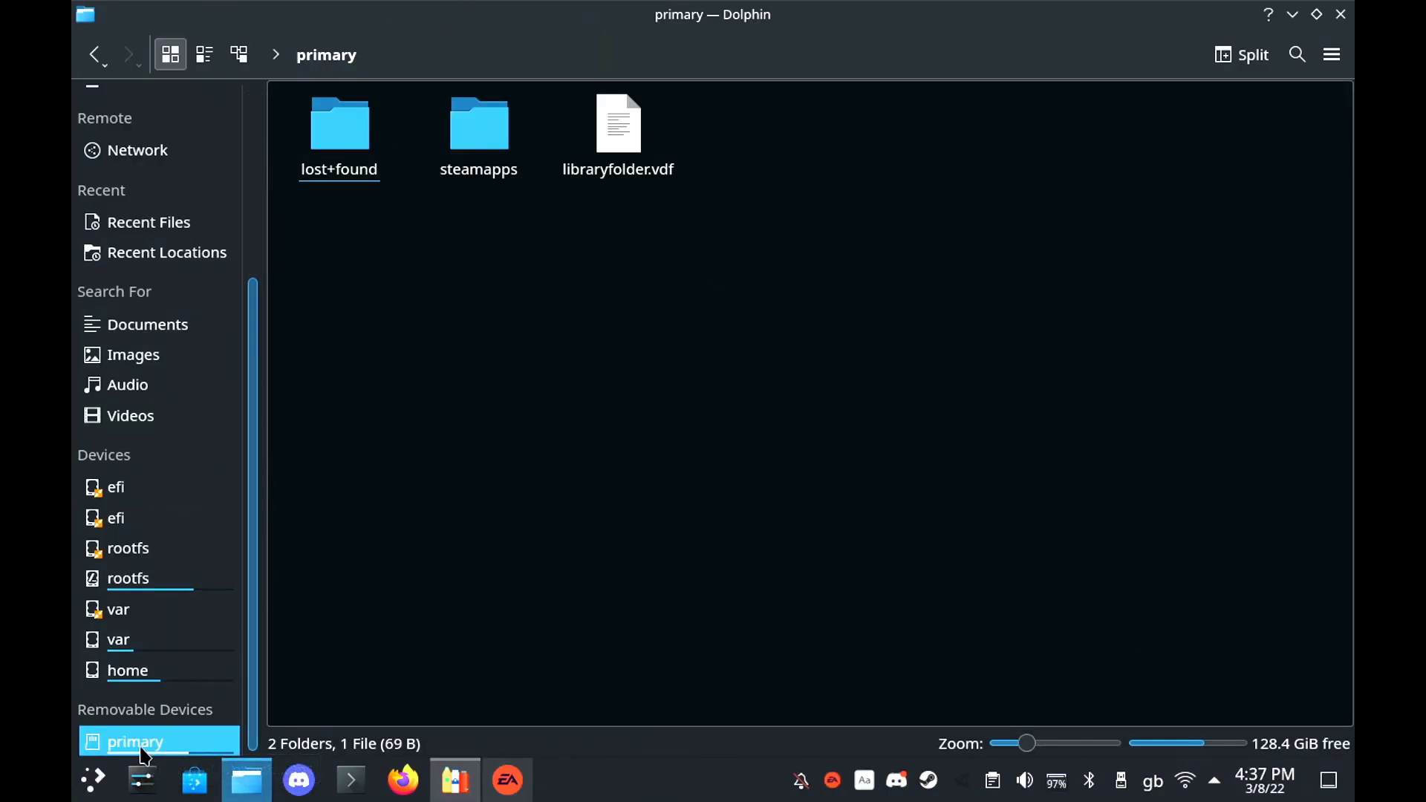
Select the SD-card path /run/media/mmcblk0p1 in Dolphin's address bar, then open Konsole.
click(380, 52)
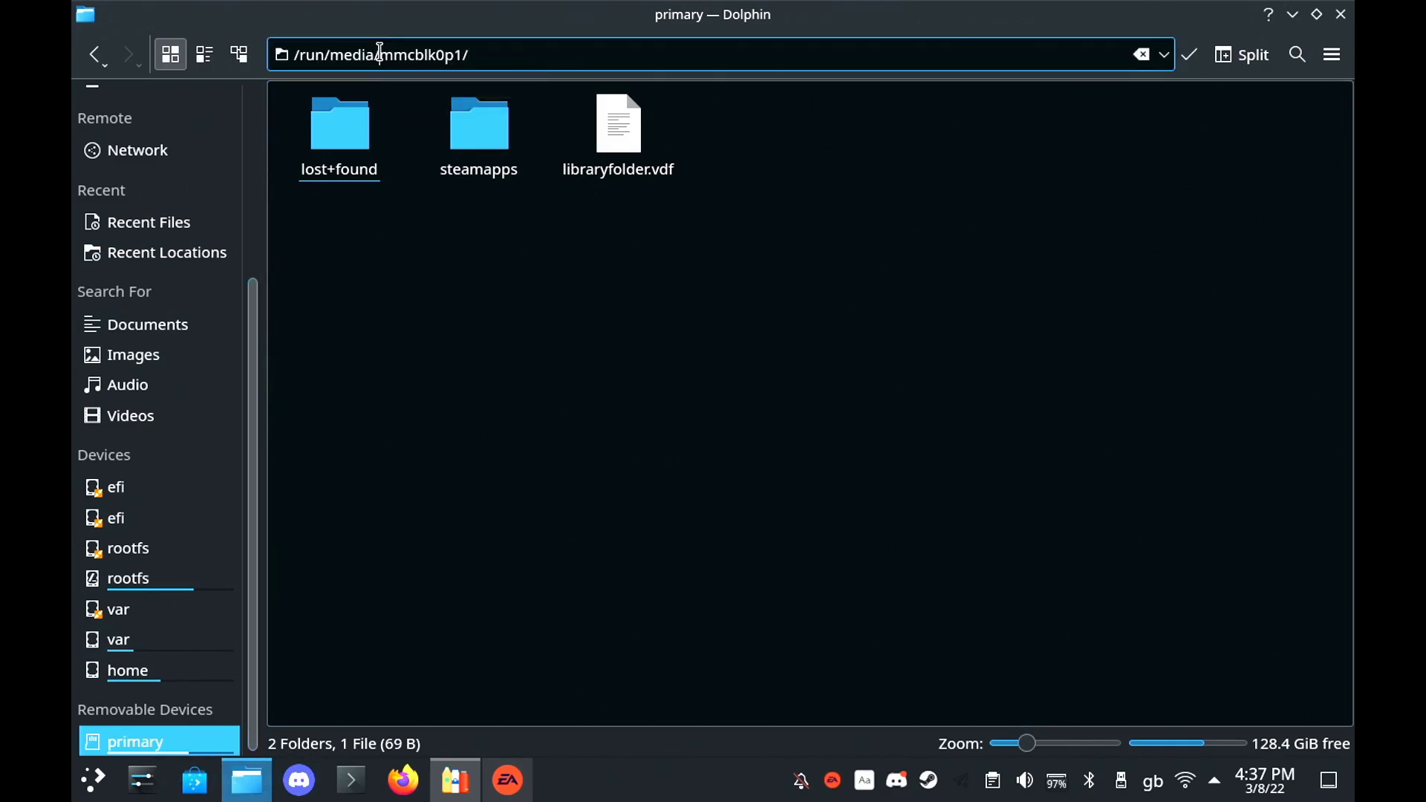
triple_click(379, 52)
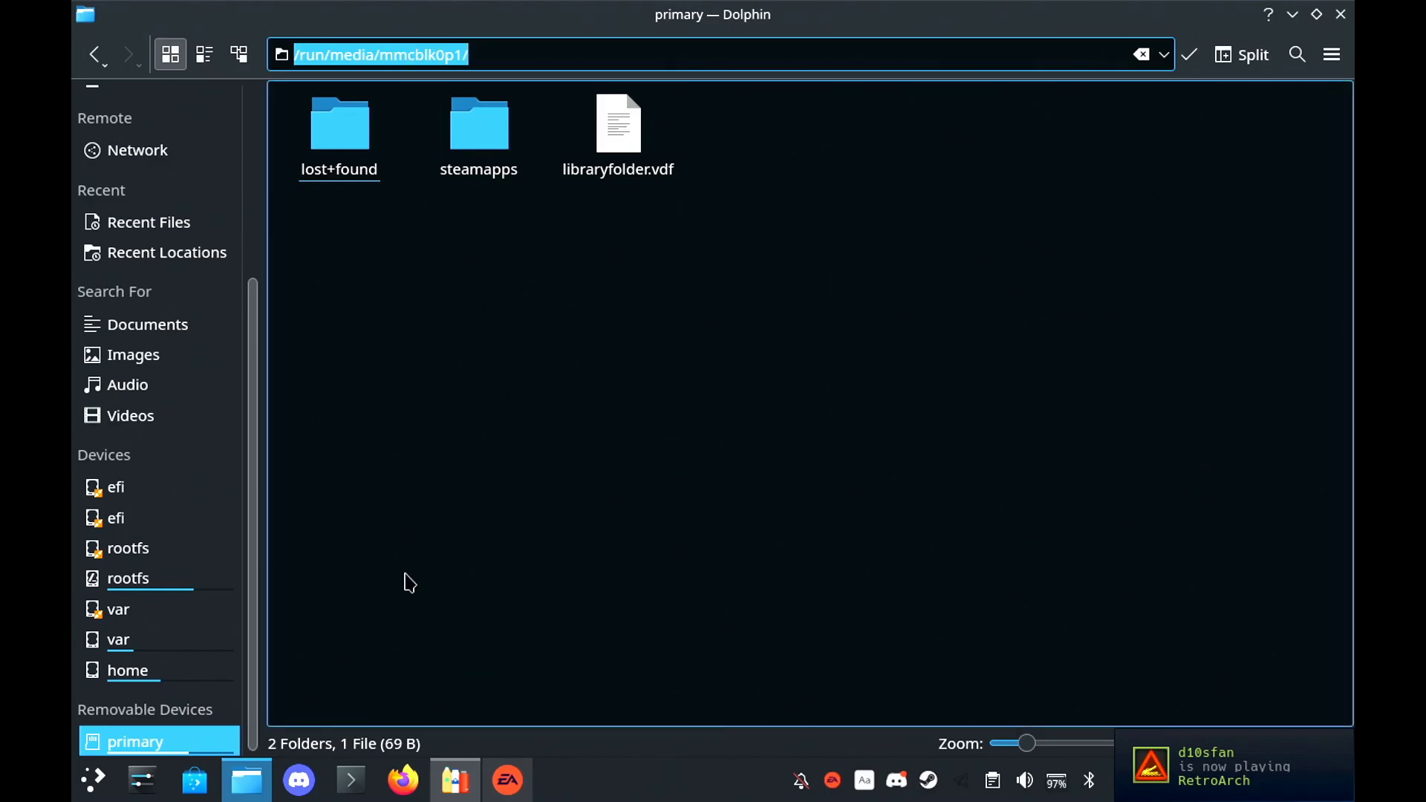
click(355, 782)
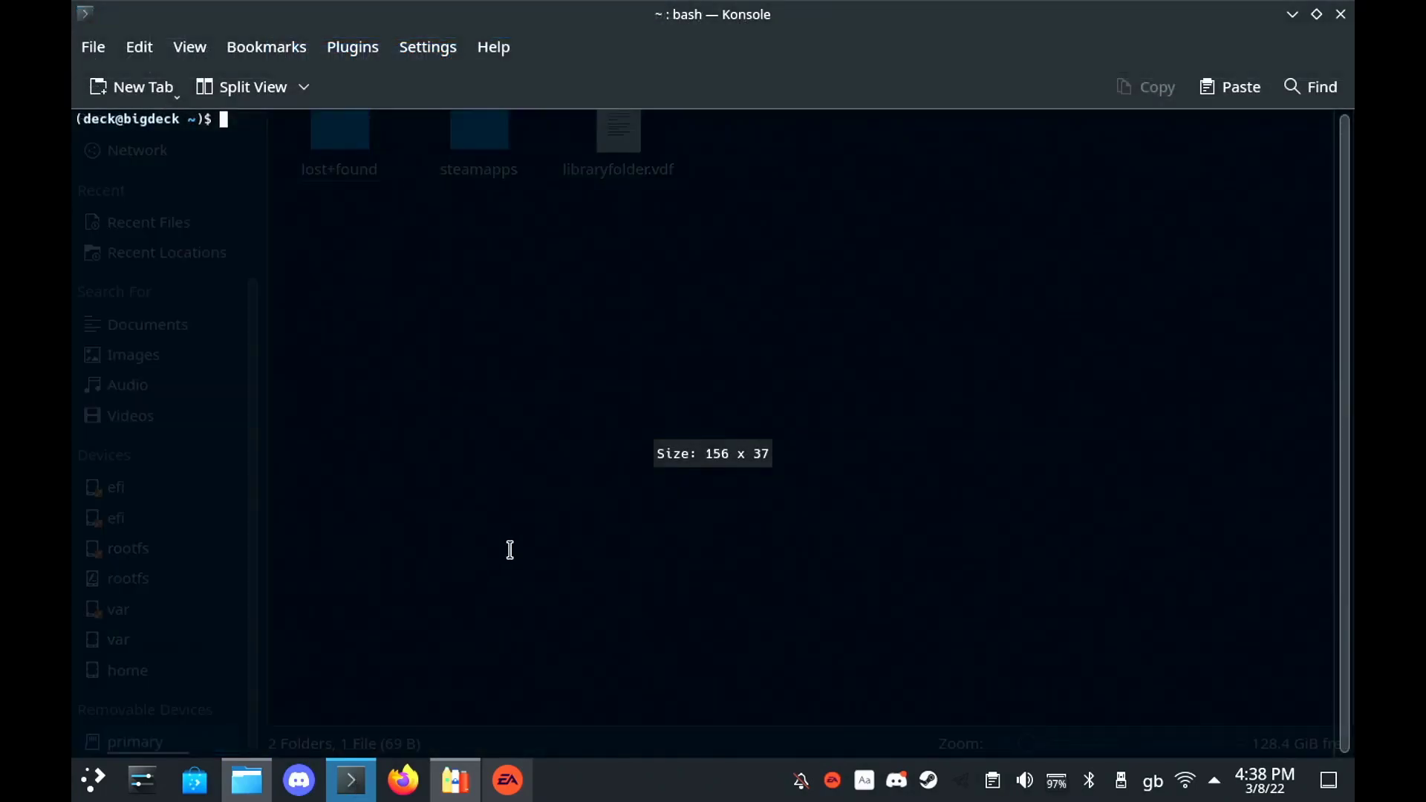
Paste the flatpak override granting Bottles filesystem access to /run/media/mmcblk0p1.
text(flatpak override --user --filesystem=/run/media/mmcblk0p1/ com.usebottles.bottles.desktop)
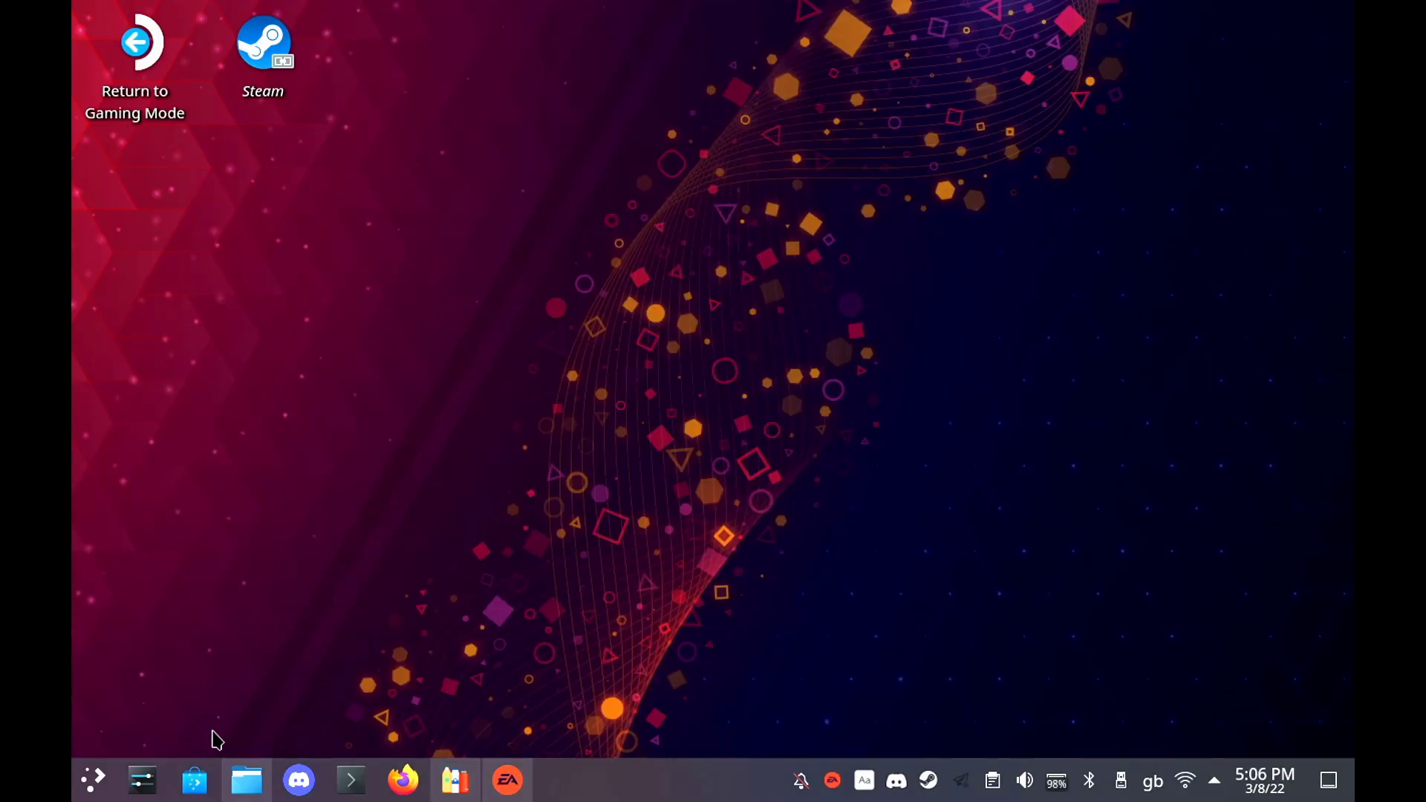
Search Discover for 'flatseal' and launch Flatseal from its page.
click(196, 783)
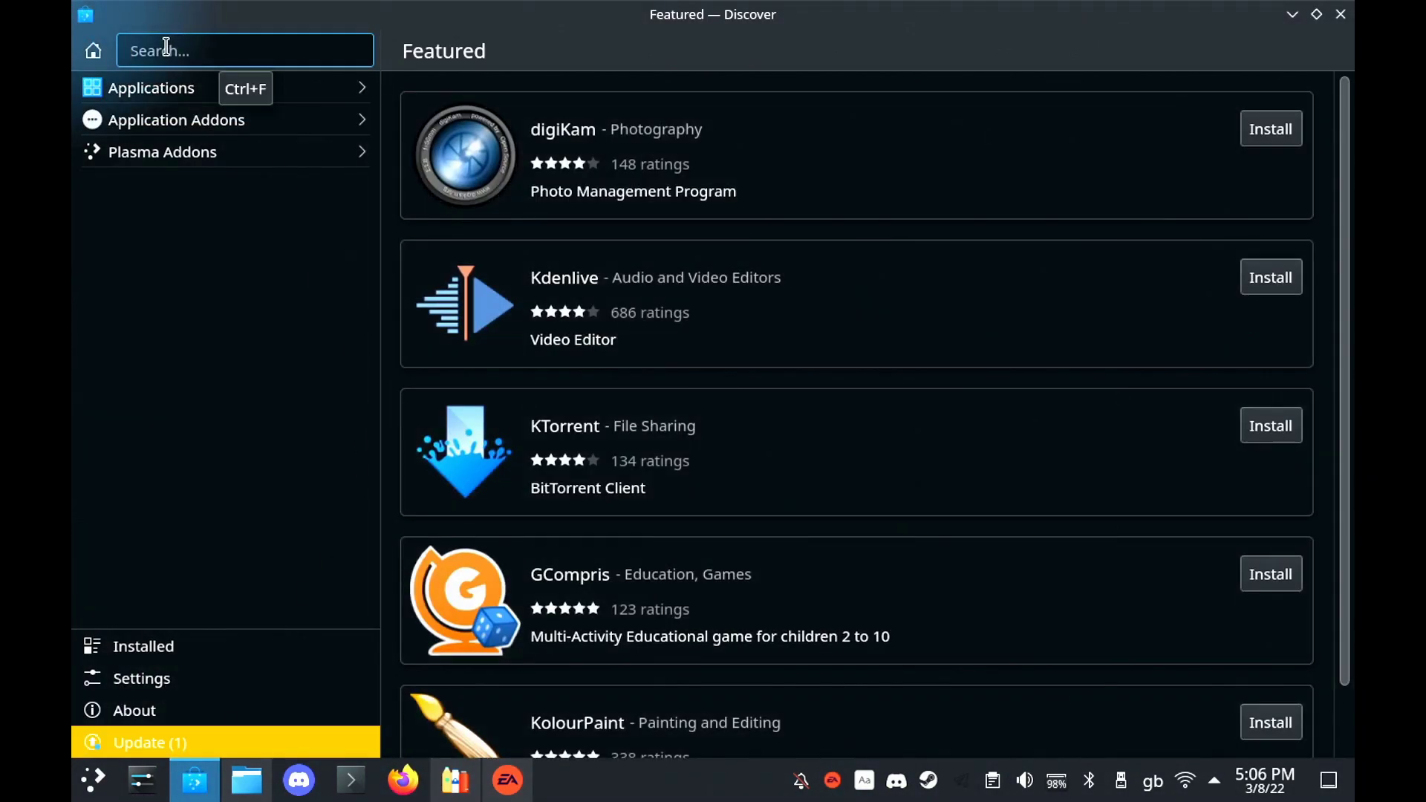
click(166, 47)
text(flatseal)
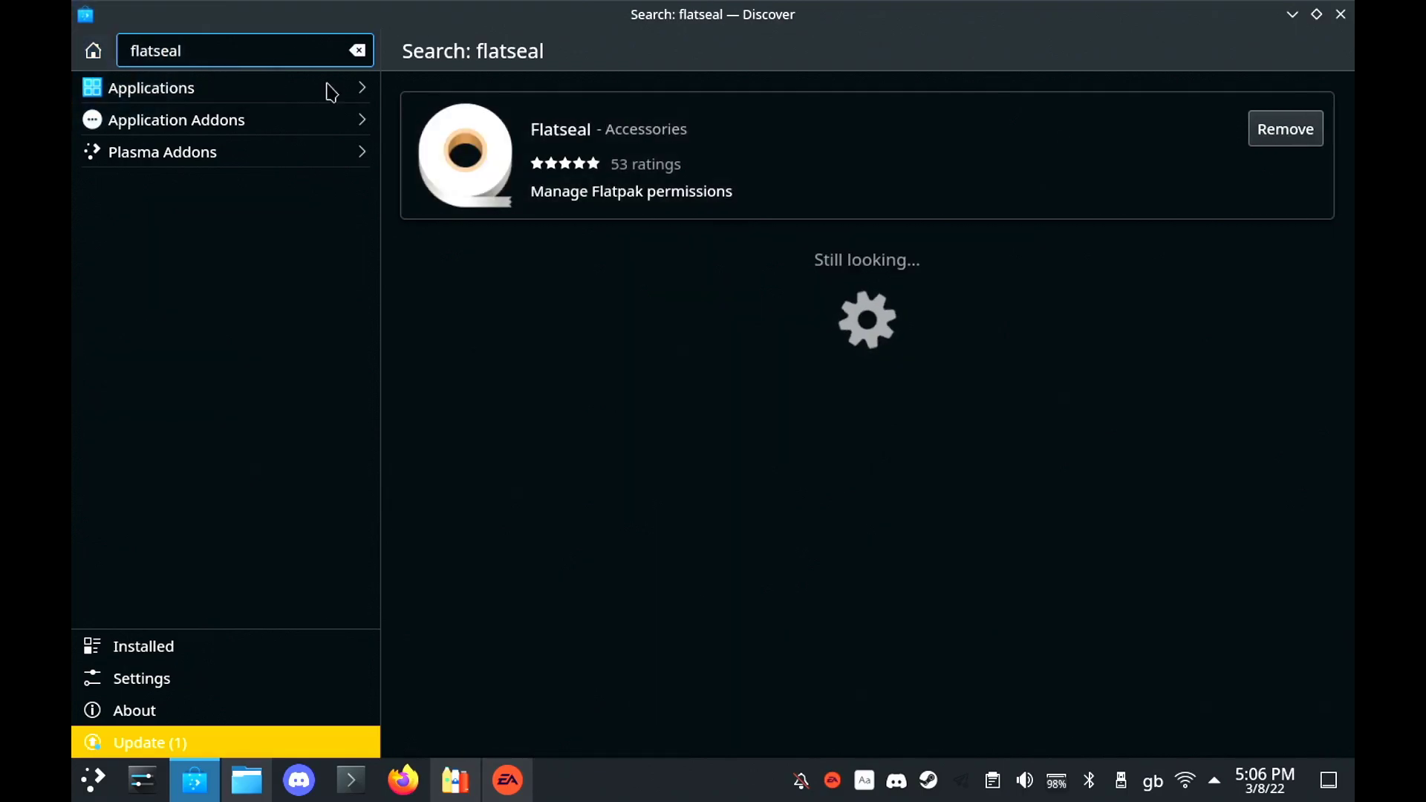
click(869, 157)
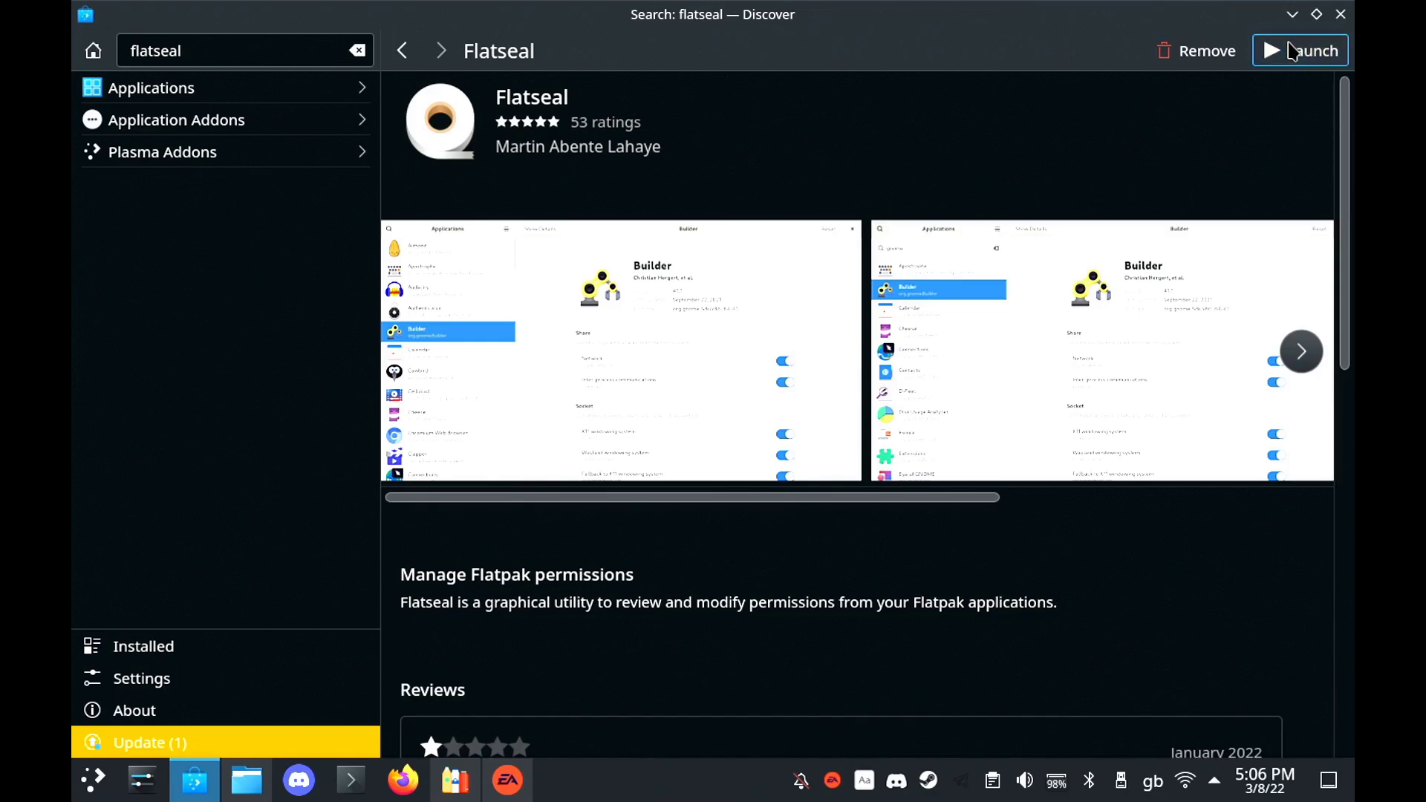
click(1293, 50)
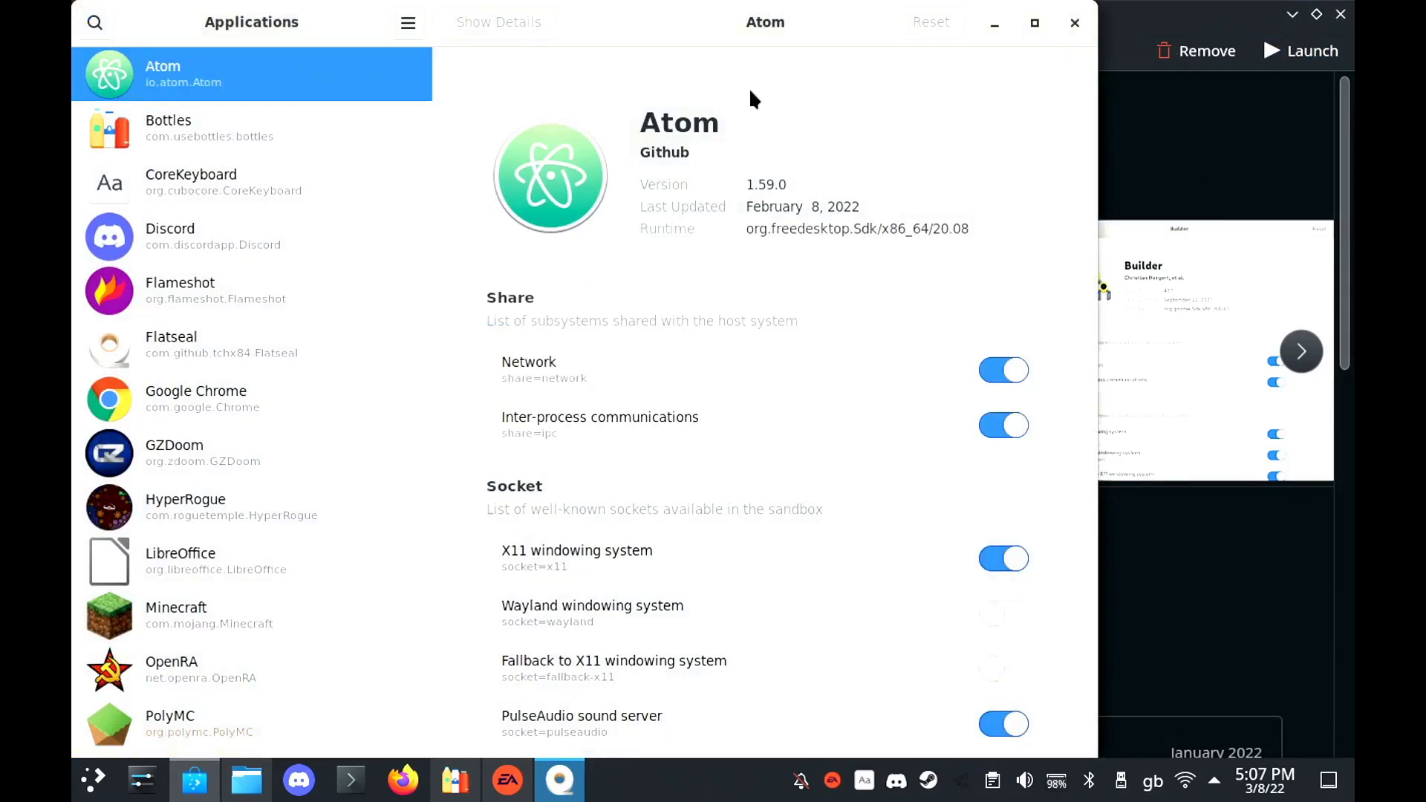
Check Bottles' Filesystem permissions in Flatseal, then start the Battlefield V download in EA app.
click(337, 128)
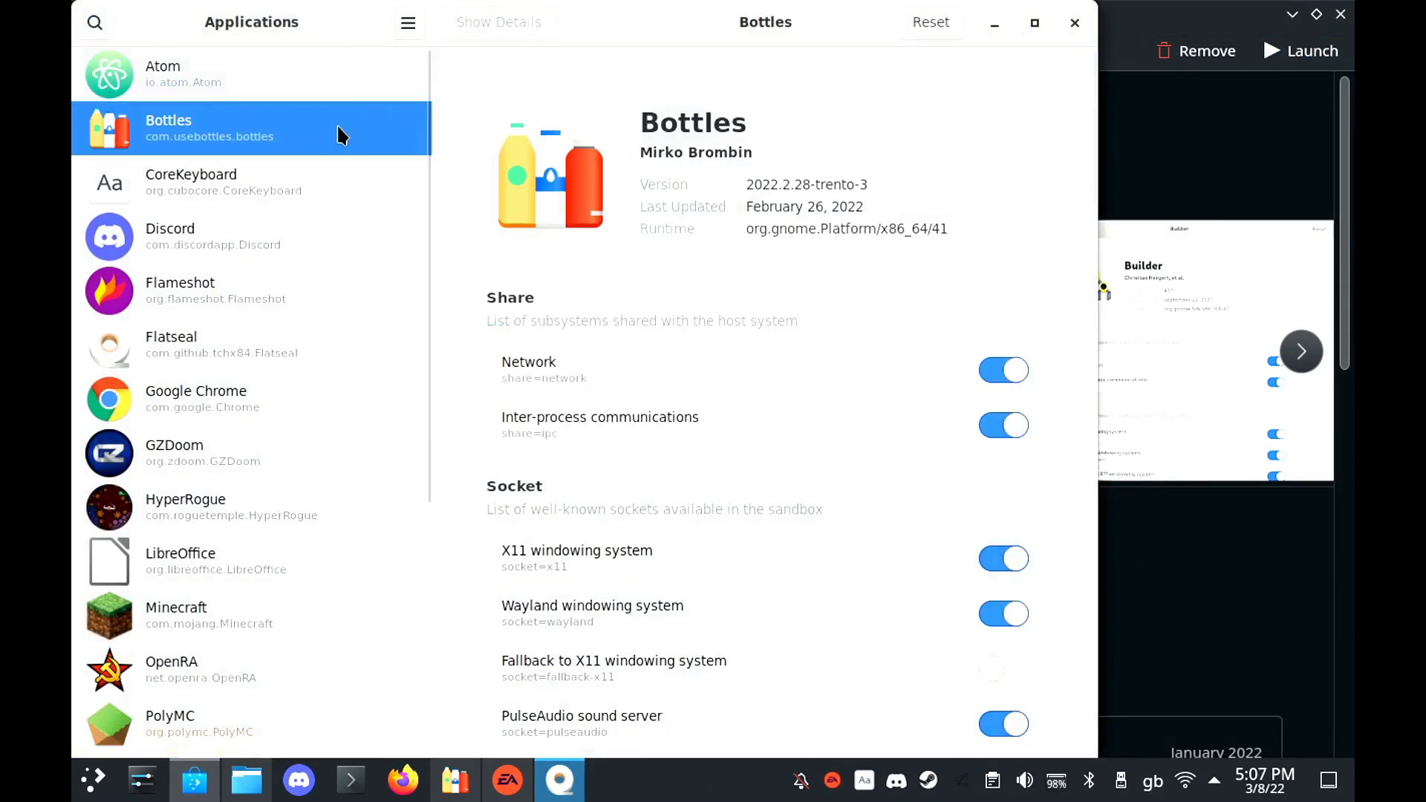
scroll(1086, 183, down, 1)
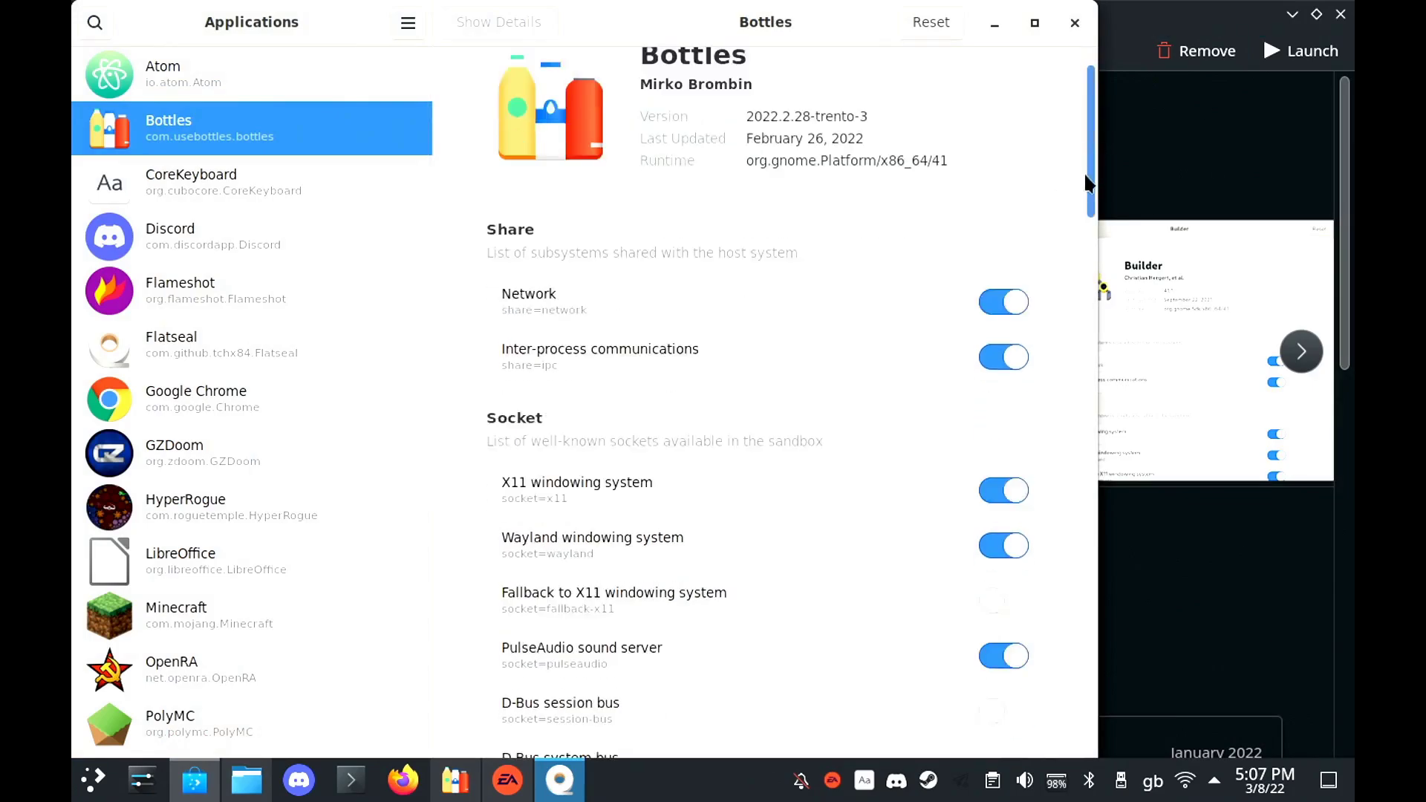
drag(1086, 183, 1058, 459)
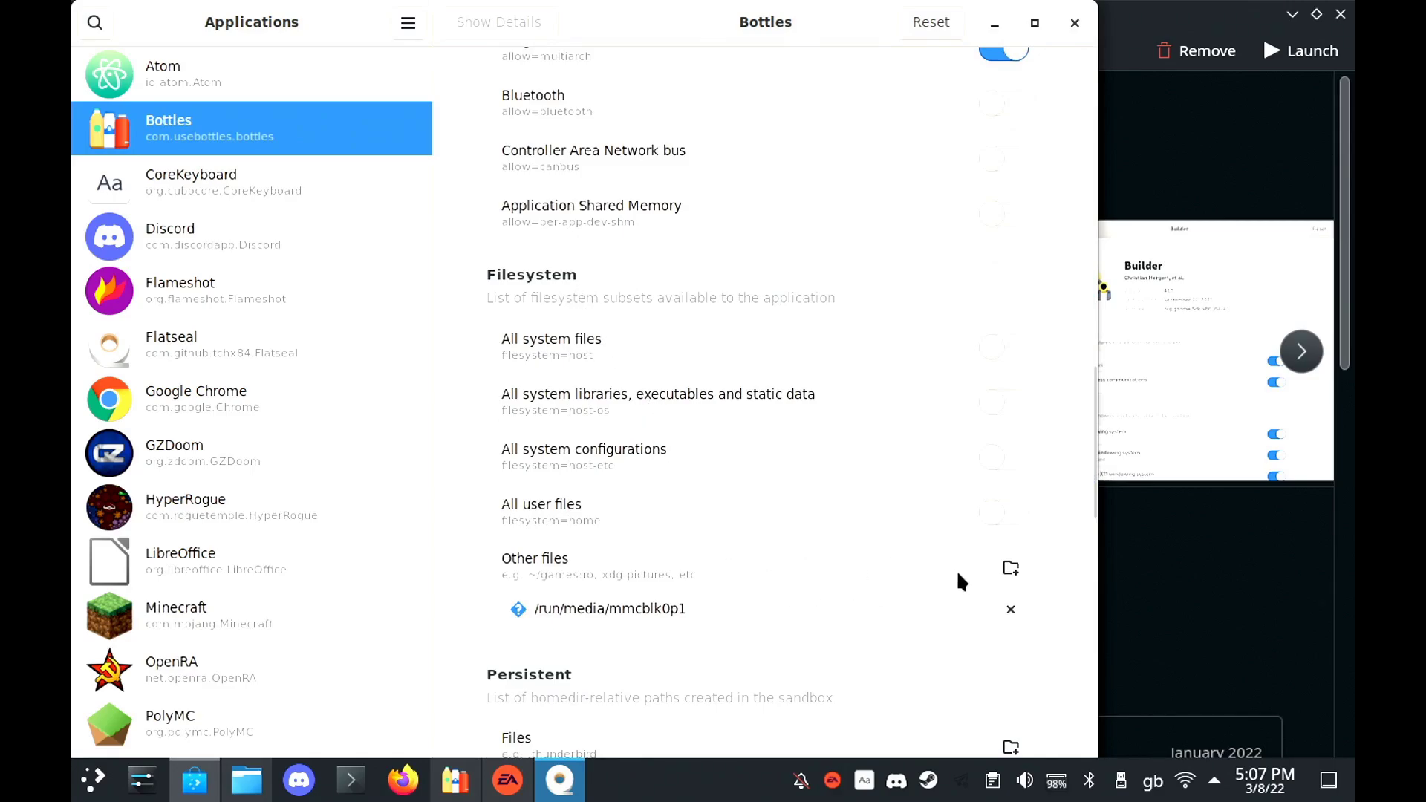
click(1008, 566)
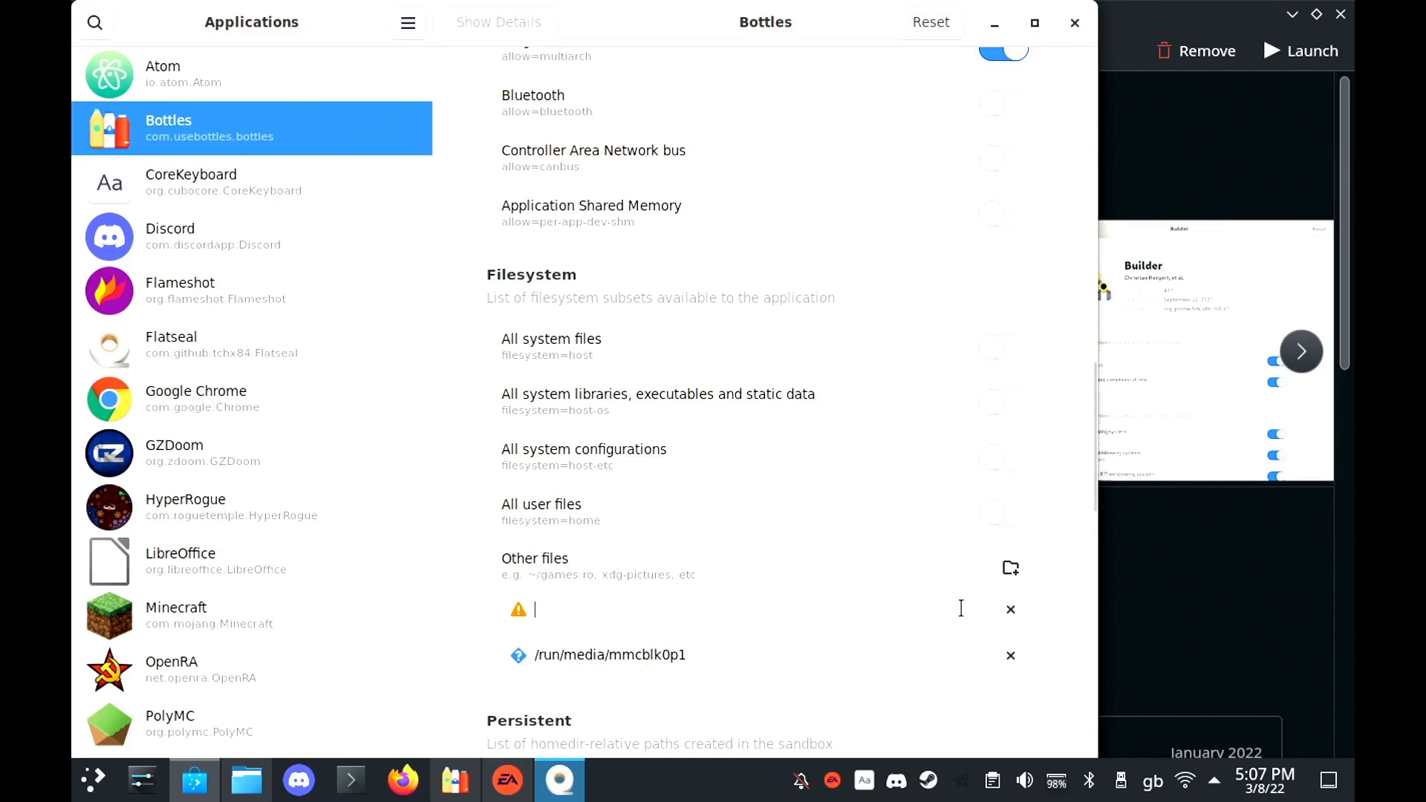
click(1010, 609)
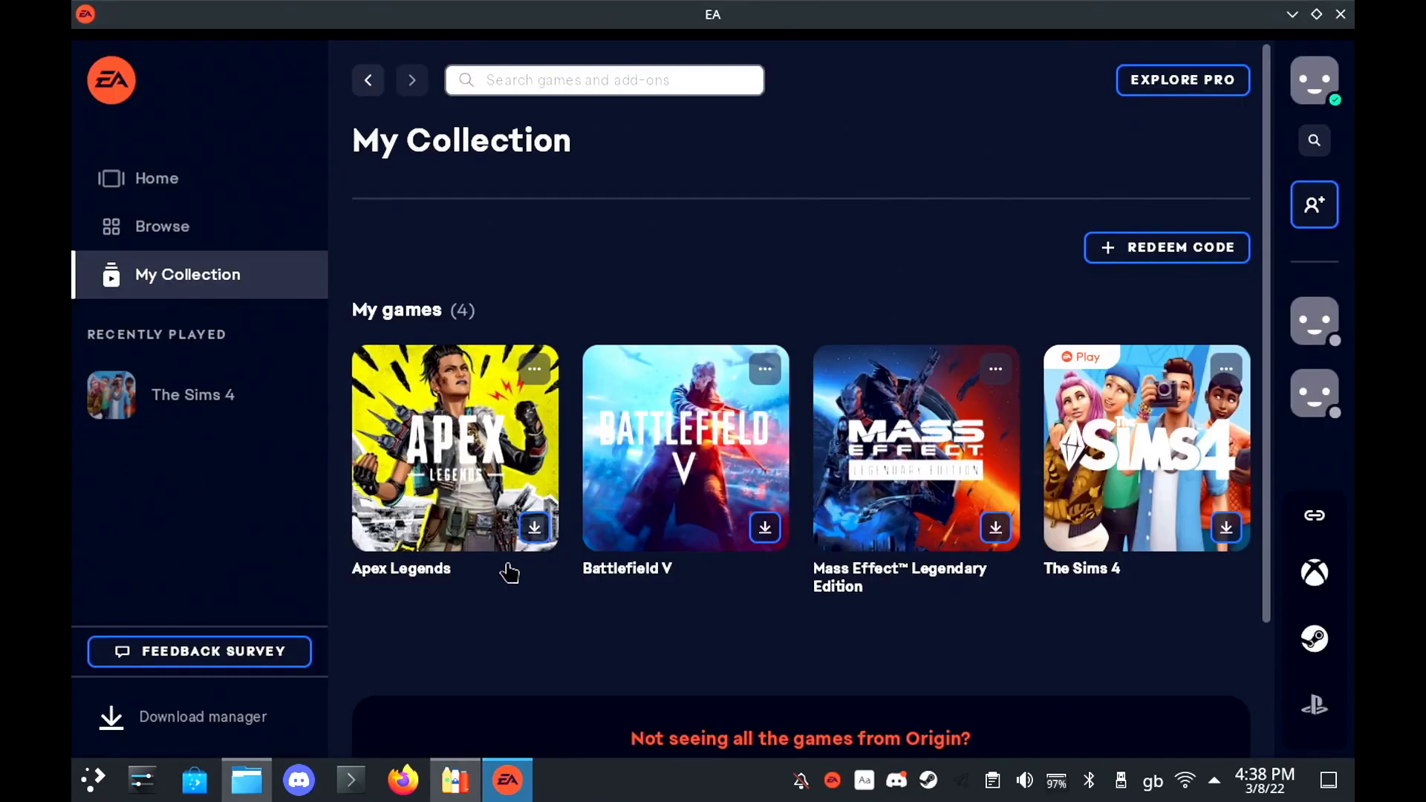
click(765, 525)
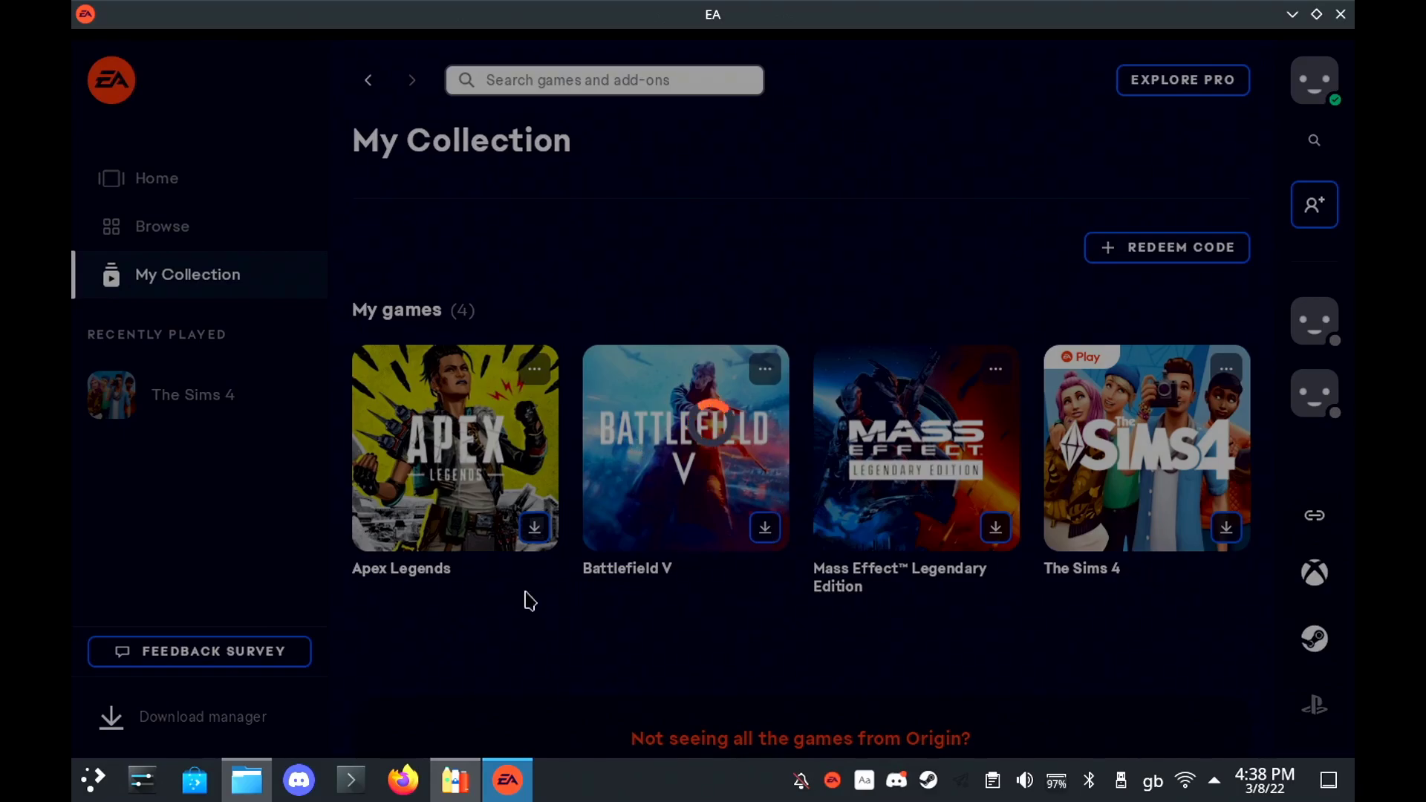
Create a new folder named 'ea' at the SD card's root in Dolphin.
click(246, 780)
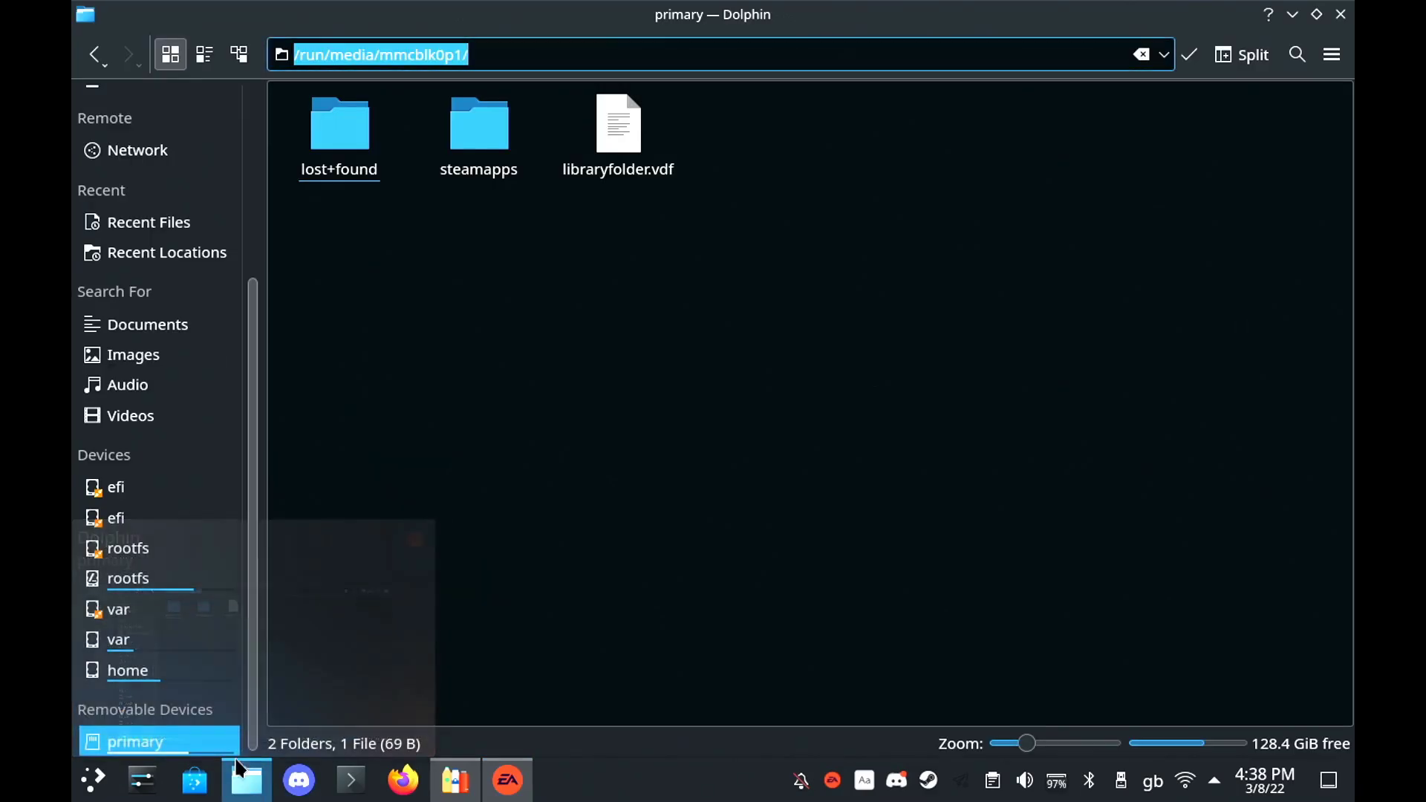
right_click(474, 413)
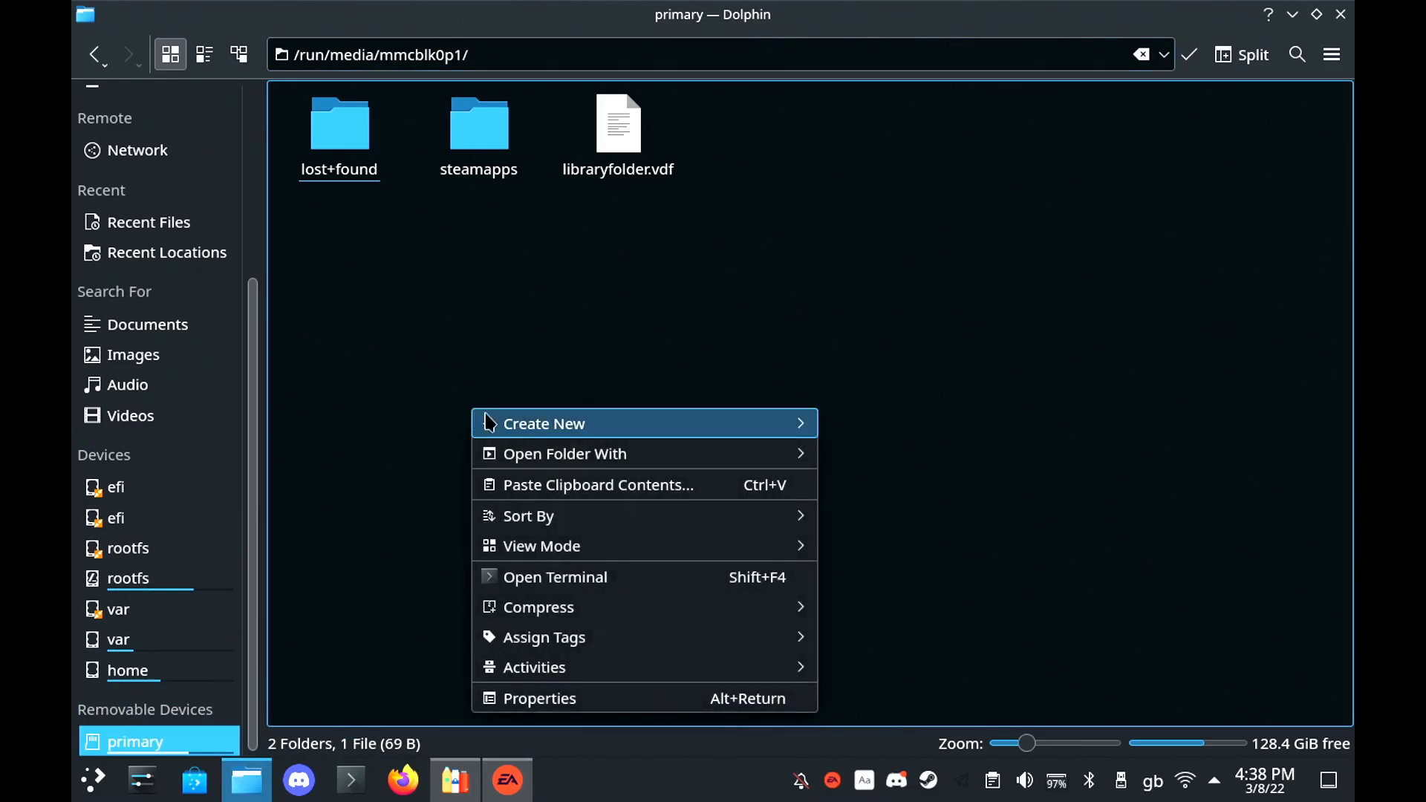
mouse_move(529, 428)
click(840, 420)
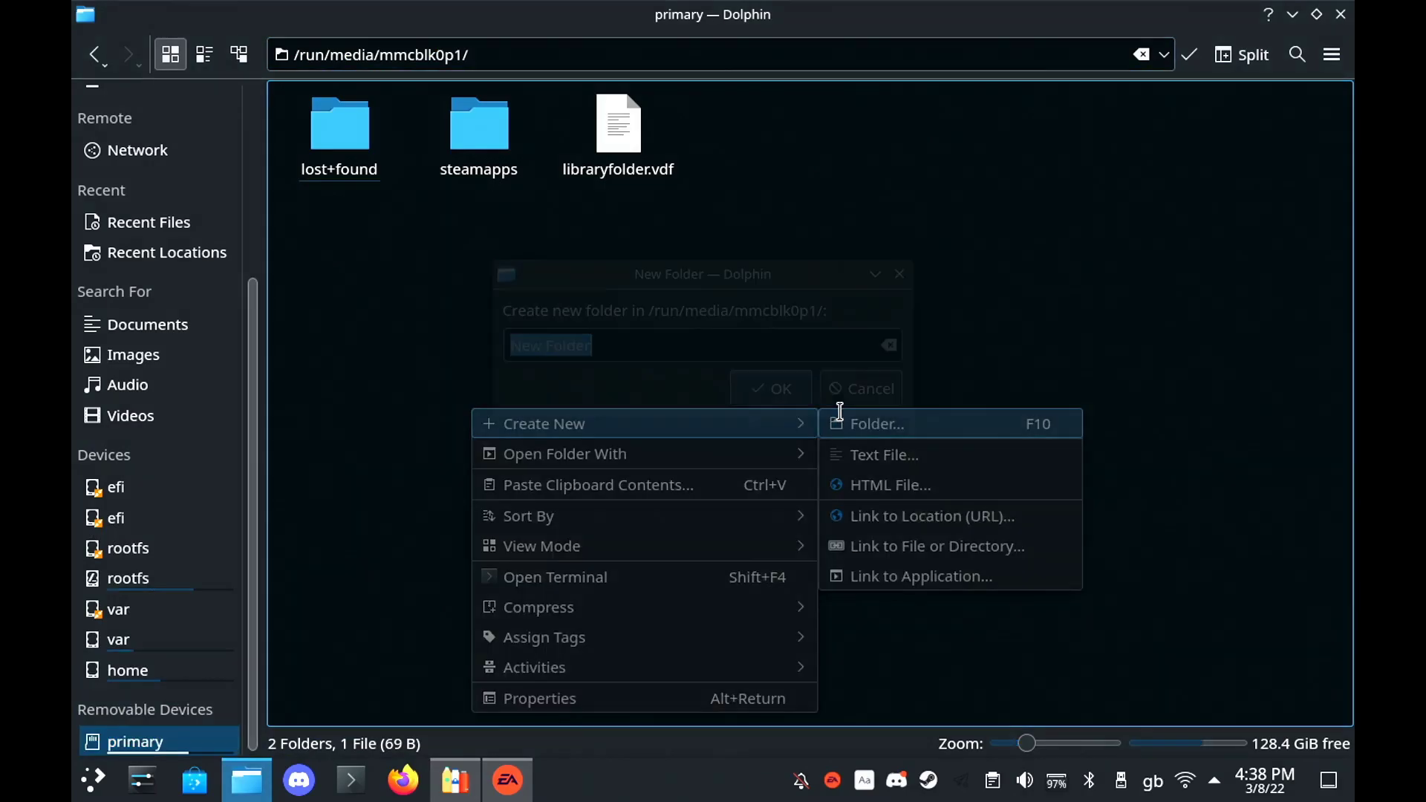
text(ea)
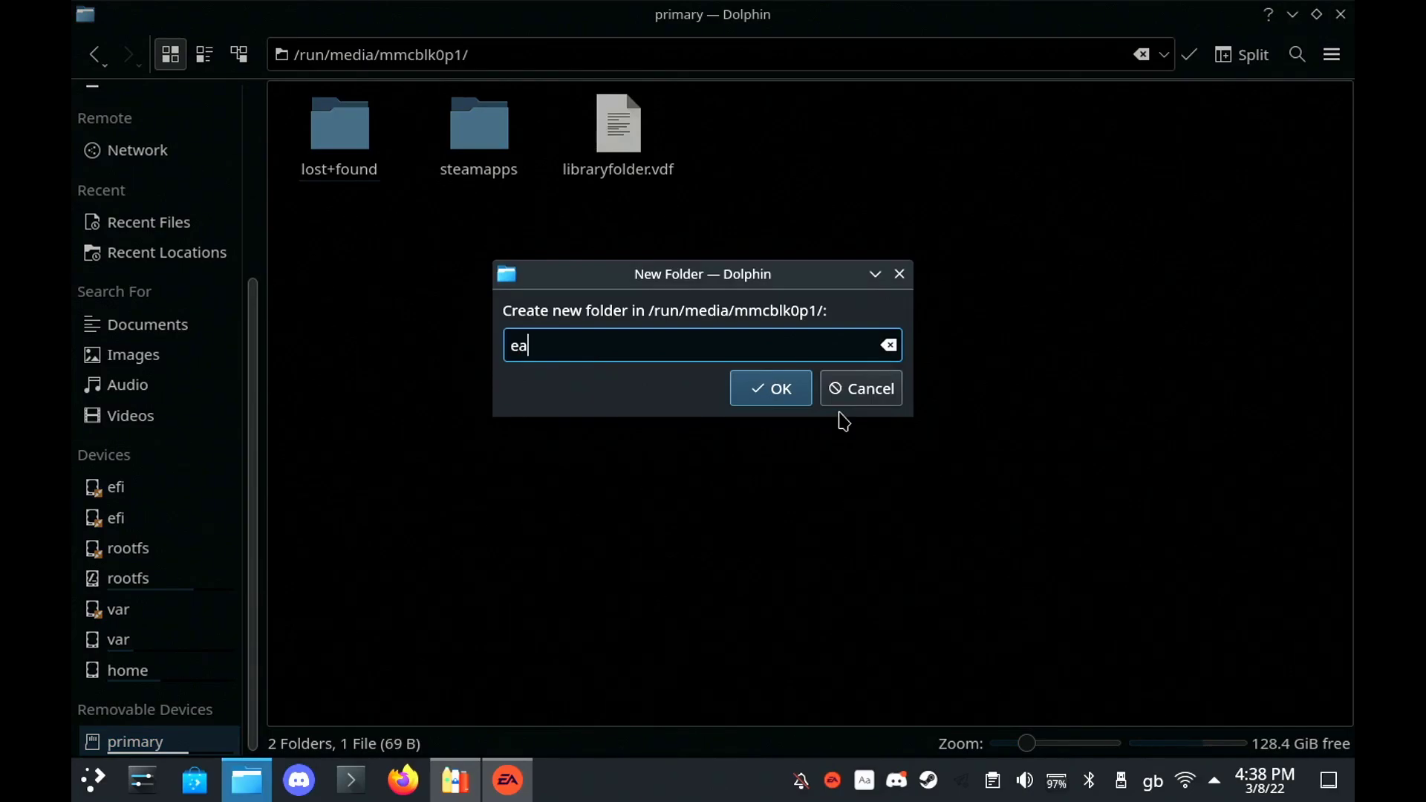
key(Return)
Change Battlefield V's install folder to E:\ea, accept the terms of play, and start downloading.
click(492, 773)
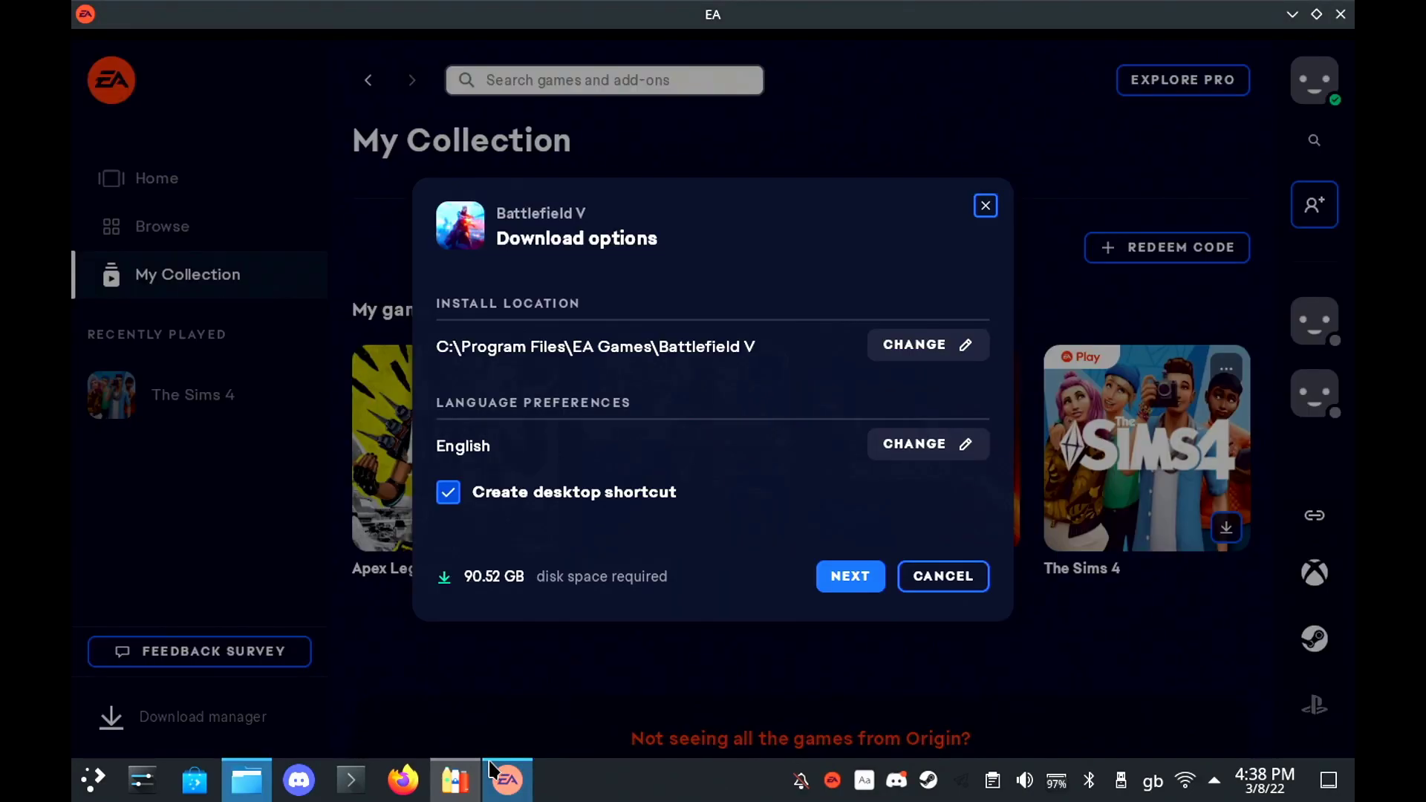
click(926, 348)
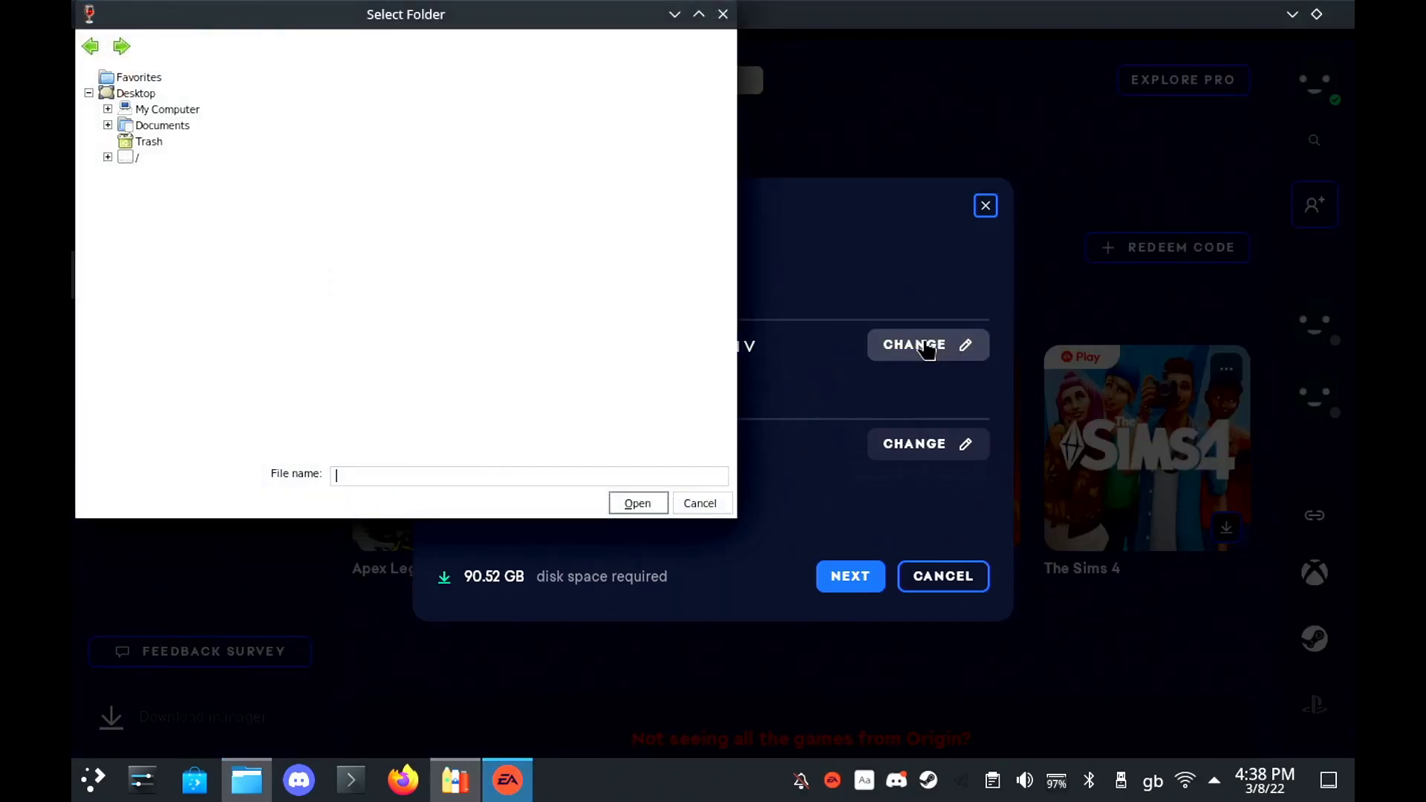
click(108, 108)
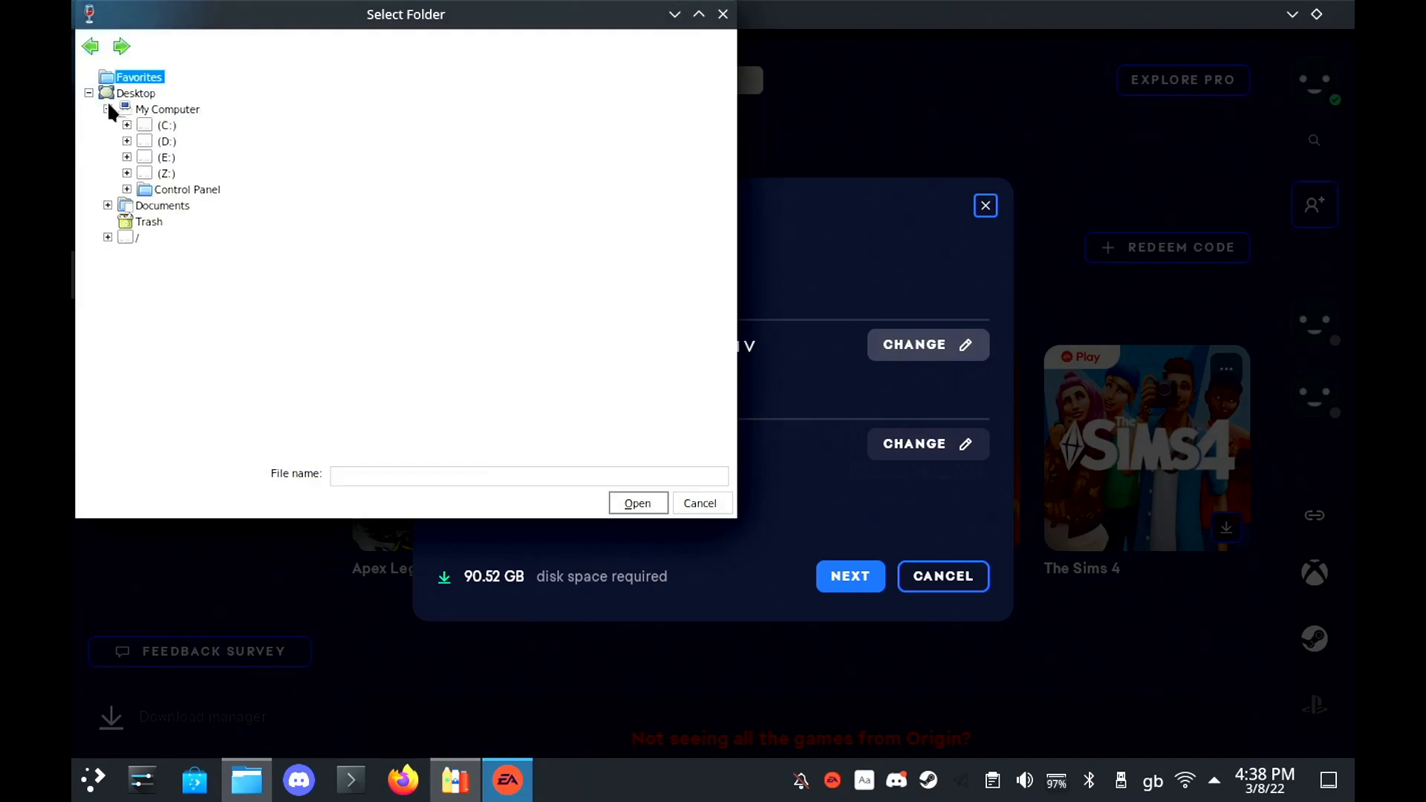
click(162, 158)
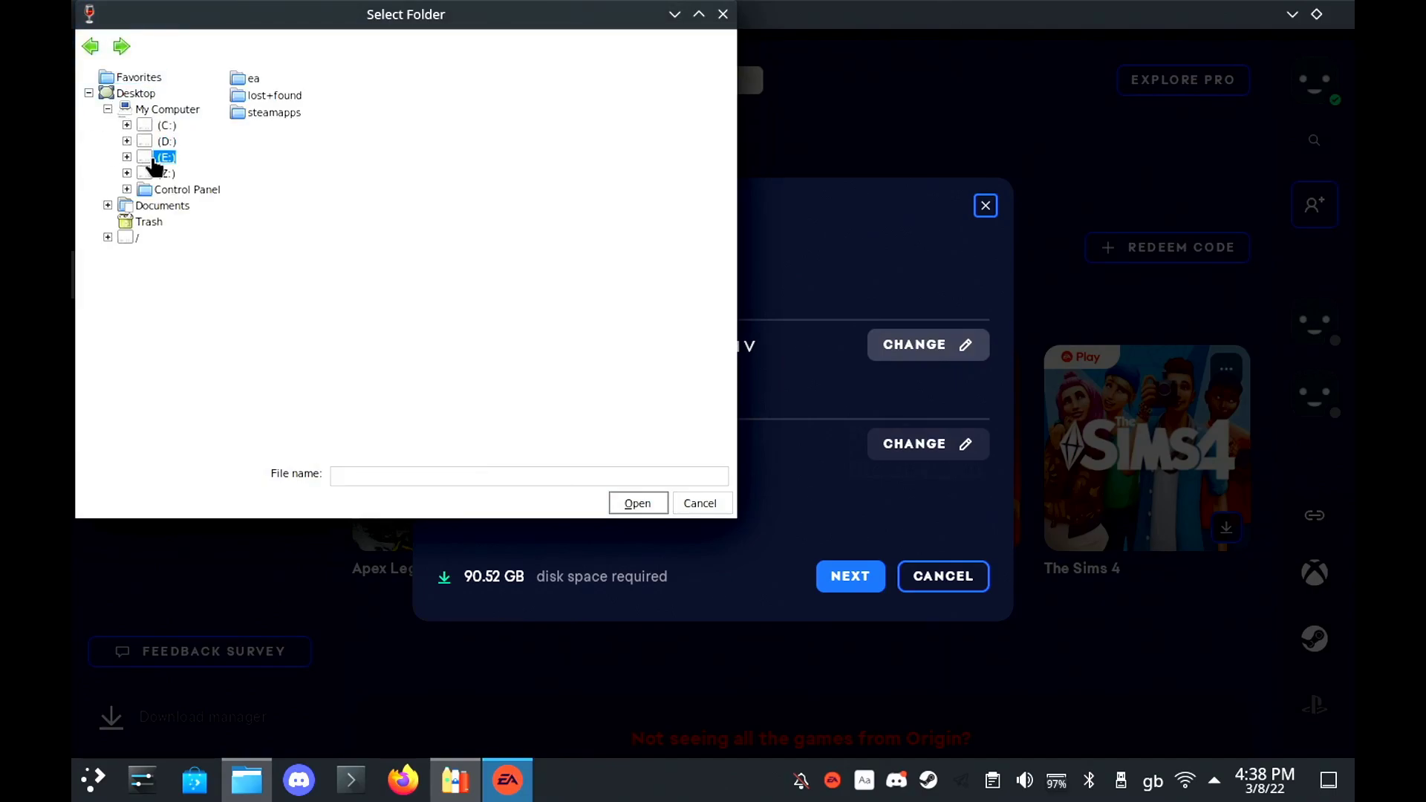
click(255, 80)
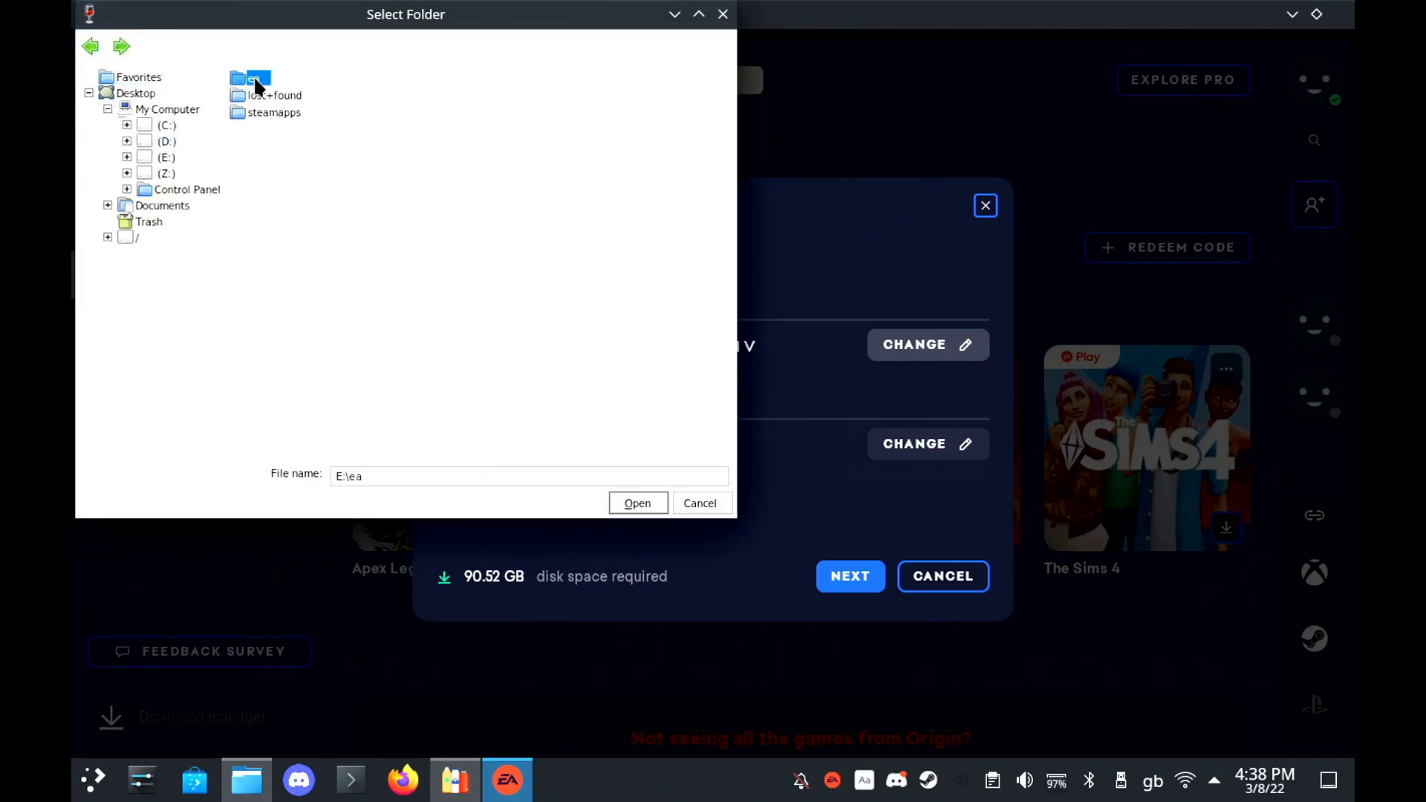
click(637, 503)
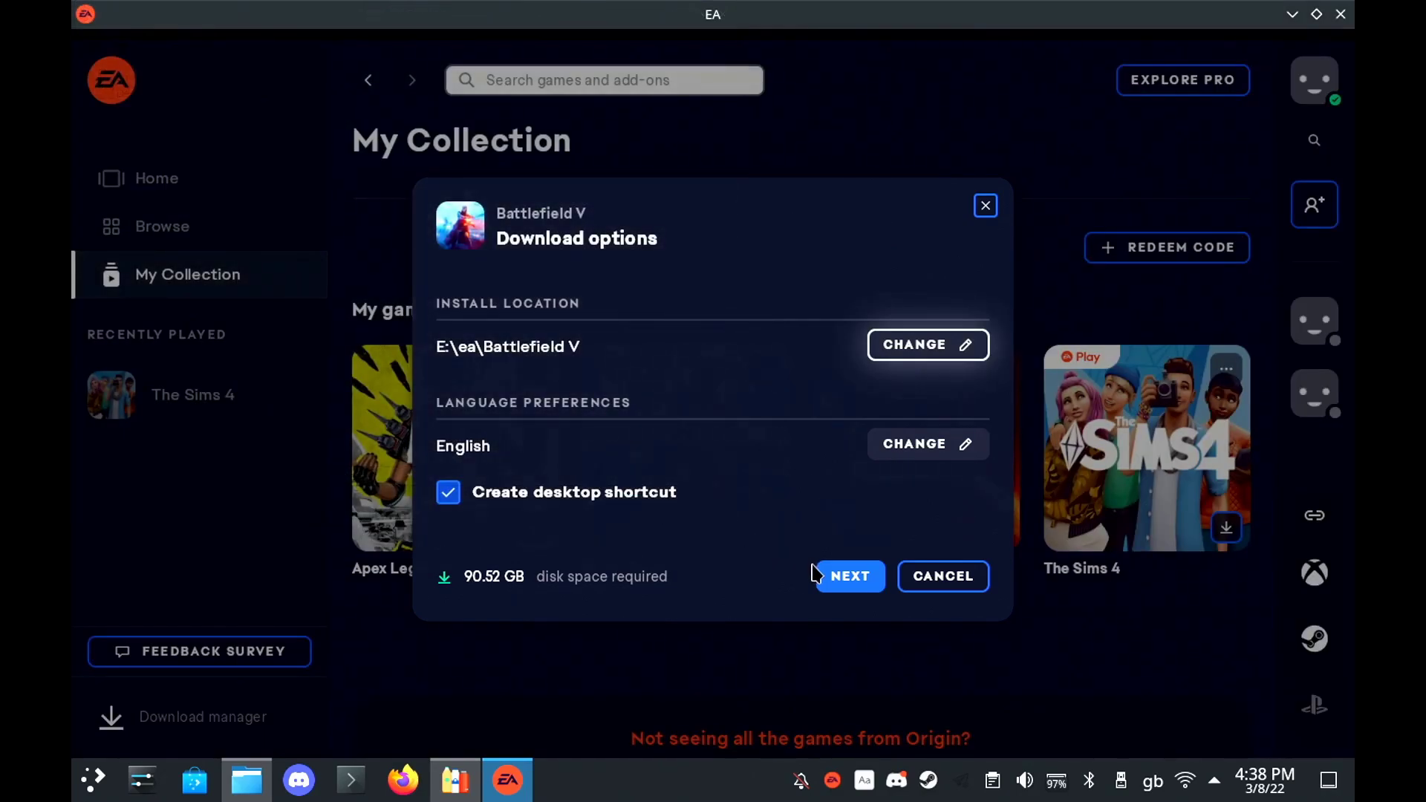
click(840, 577)
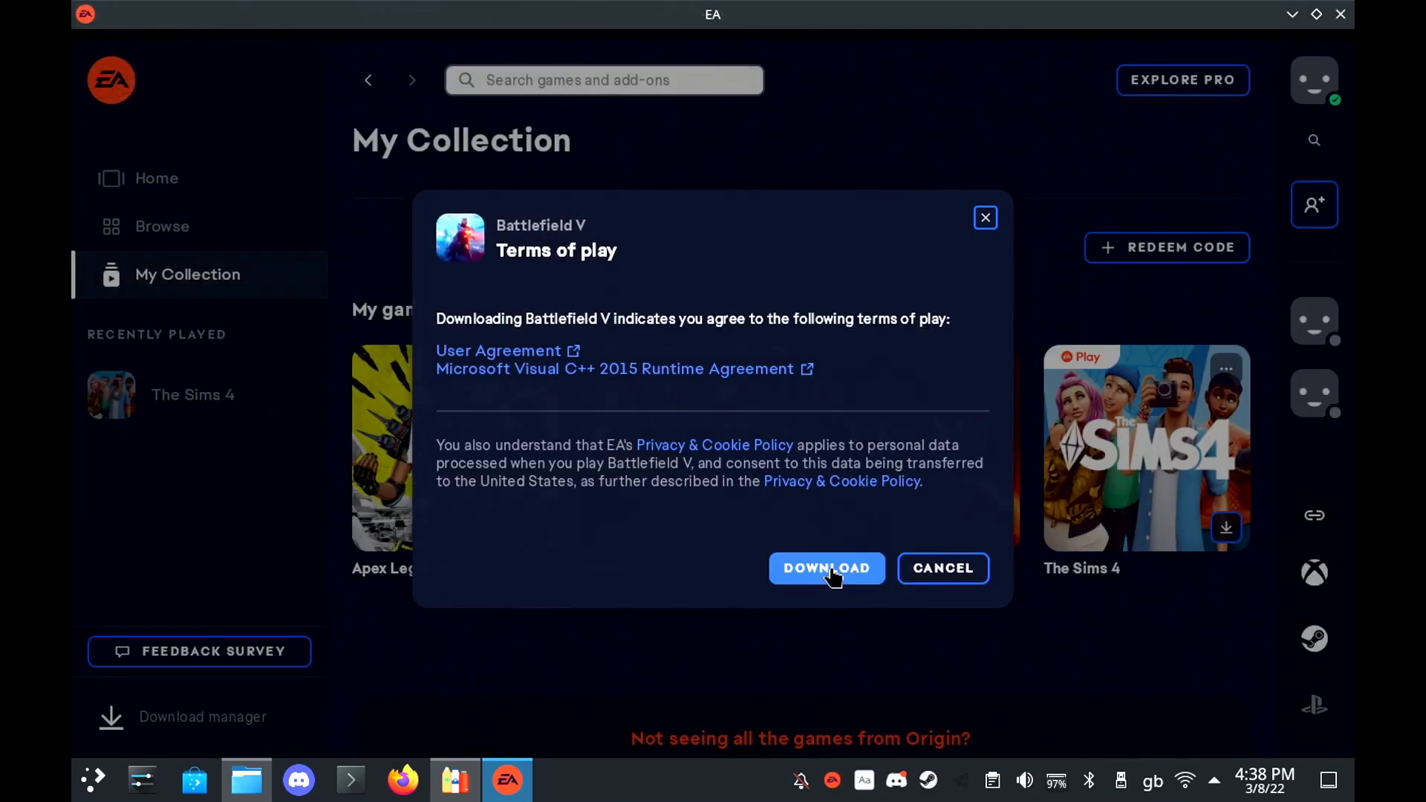
click(833, 570)
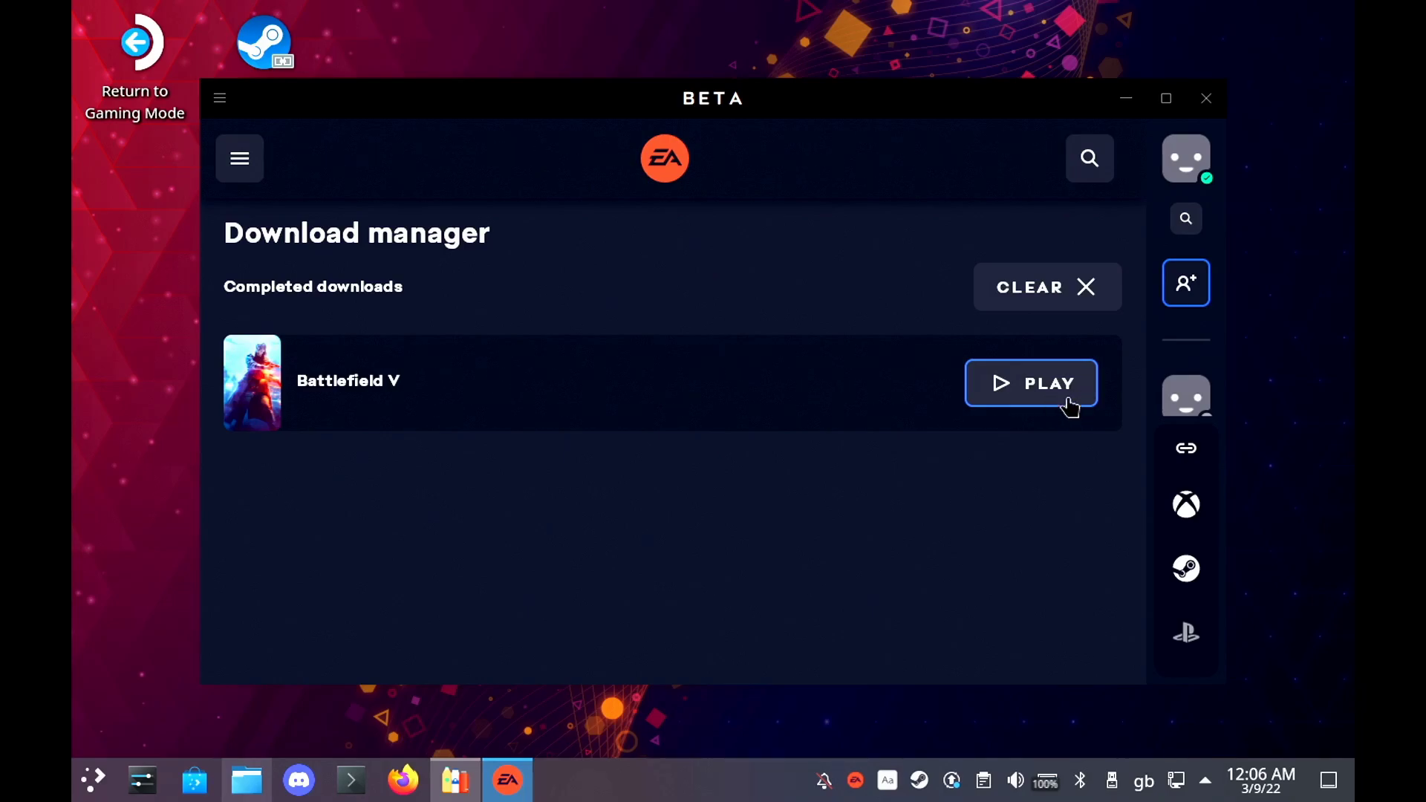
Launch Battlefield V with PLAY from its Completed downloads entry in the Download manager.
click(1062, 404)
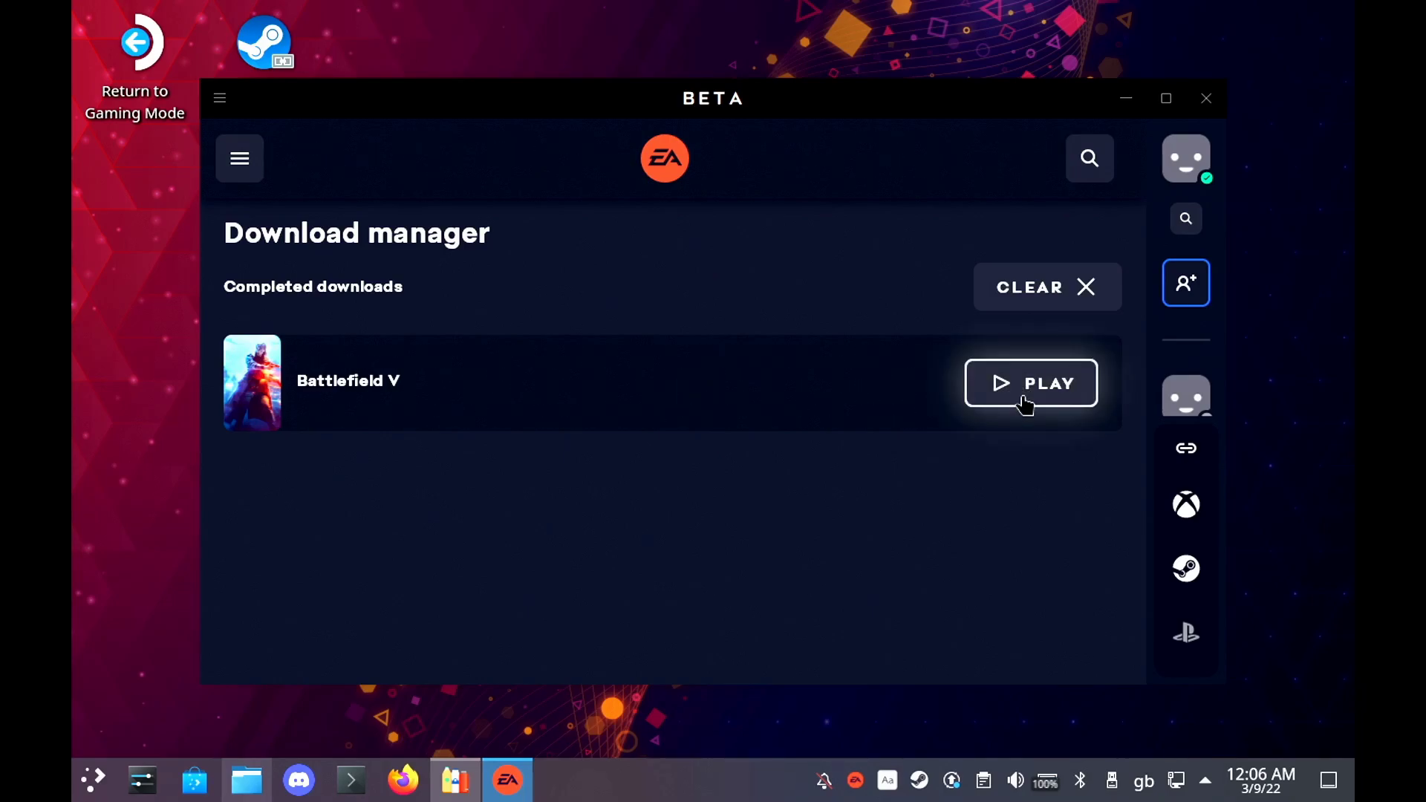